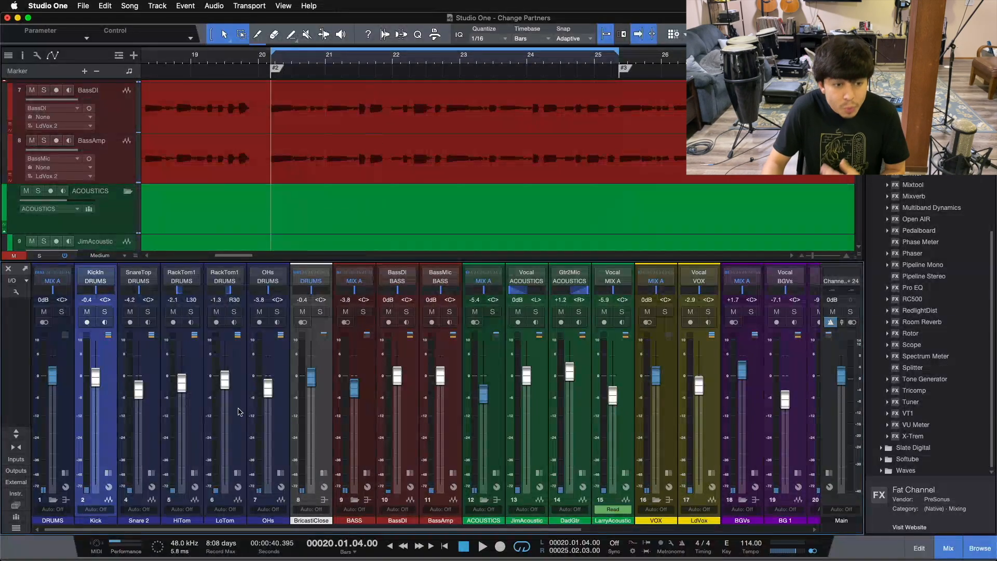
Examine the session's channels from the drums through to the muted reference tracks 05 - Live Forever and 01 - Whitewash.
{"action": "left_click", "coordinate": [113, 433]}
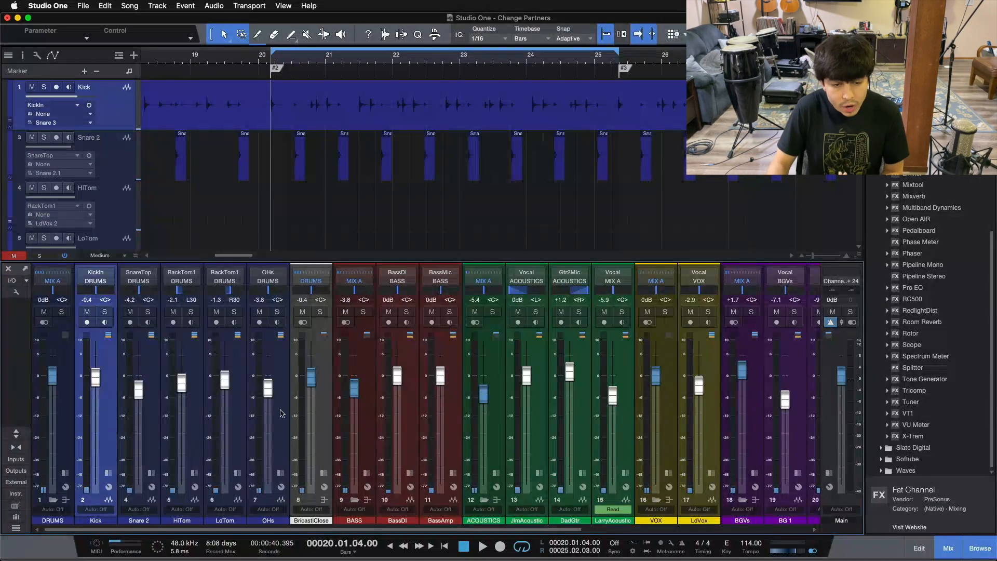
{"action": "left_click", "coordinate": [313, 429]}
{"action": "left_click_drag", "start_coordinate": [312, 530], "coordinate": [539, 530]}
{"action": "left_click", "coordinate": [762, 428]}
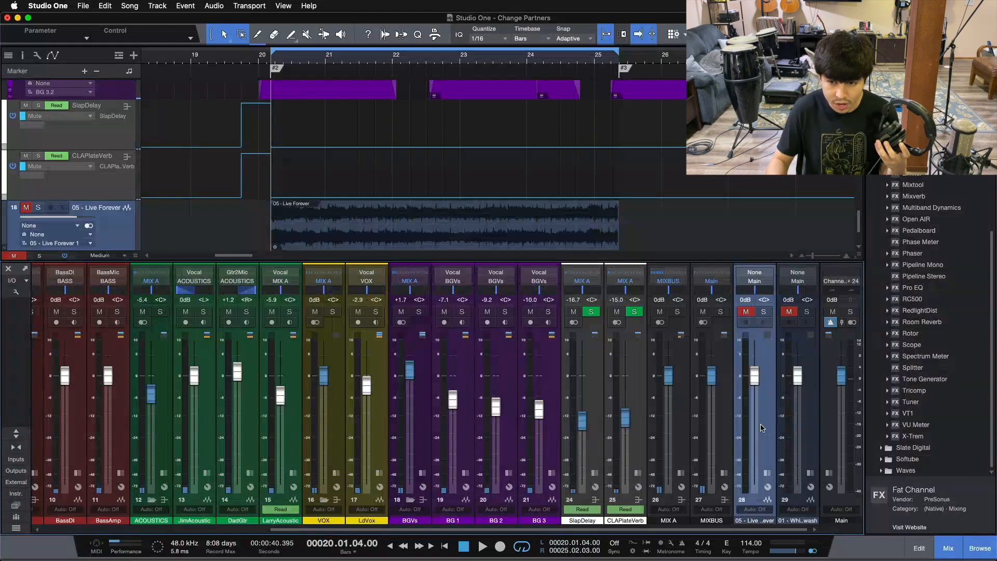
{"action": "key", "text": "Down"}
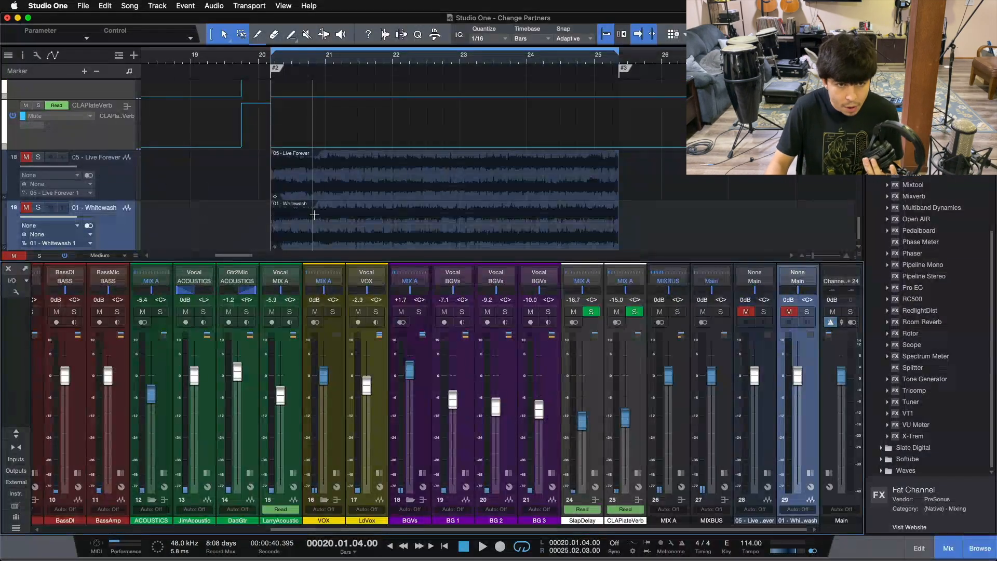
{"action": "scroll", "coordinate": [314, 215], "scroll_direction": "up", "scroll_amount": 3}
{"action": "scroll", "coordinate": [315, 215], "scroll_direction": "up", "scroll_amount": 5}
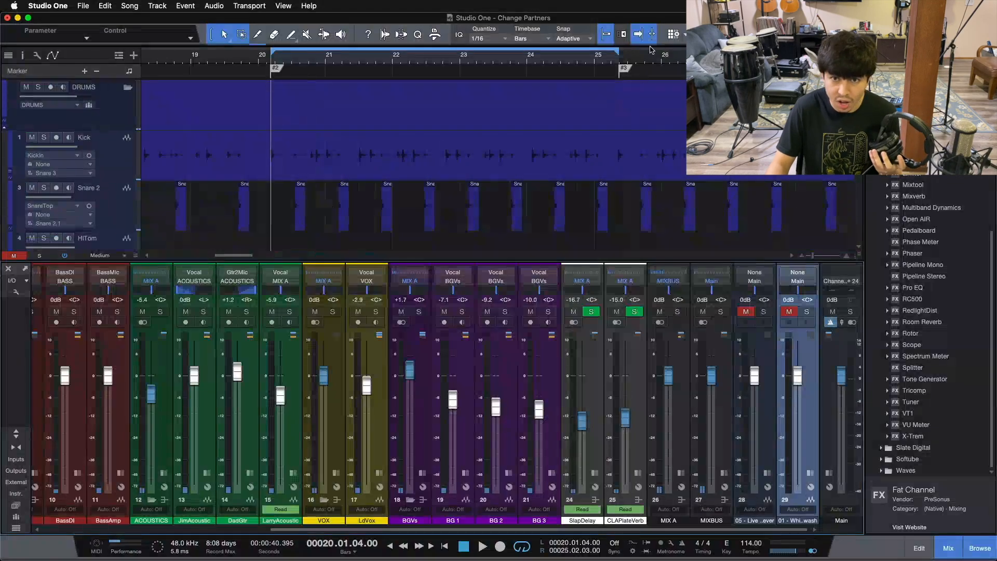
{"action": "scroll", "coordinate": [392, 161], "scroll_direction": "down", "scroll_amount": 3}
{"action": "scroll", "coordinate": [391, 161], "scroll_direction": "up", "scroll_amount": 3}
{"action": "scroll", "coordinate": [391, 161], "scroll_direction": "down", "scroll_amount": 8}
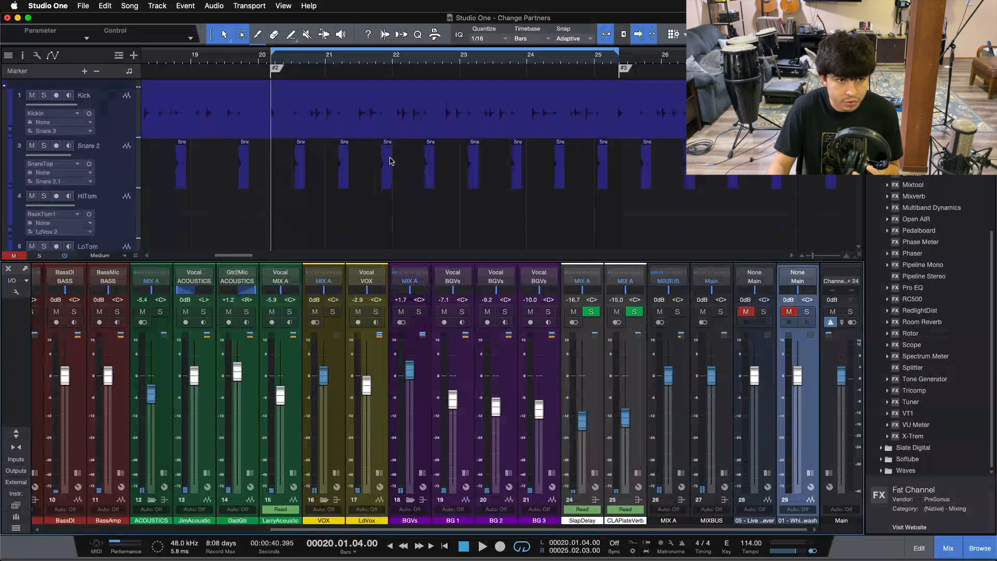
{"action": "scroll", "coordinate": [392, 161], "scroll_direction": "up", "scroll_amount": 8}
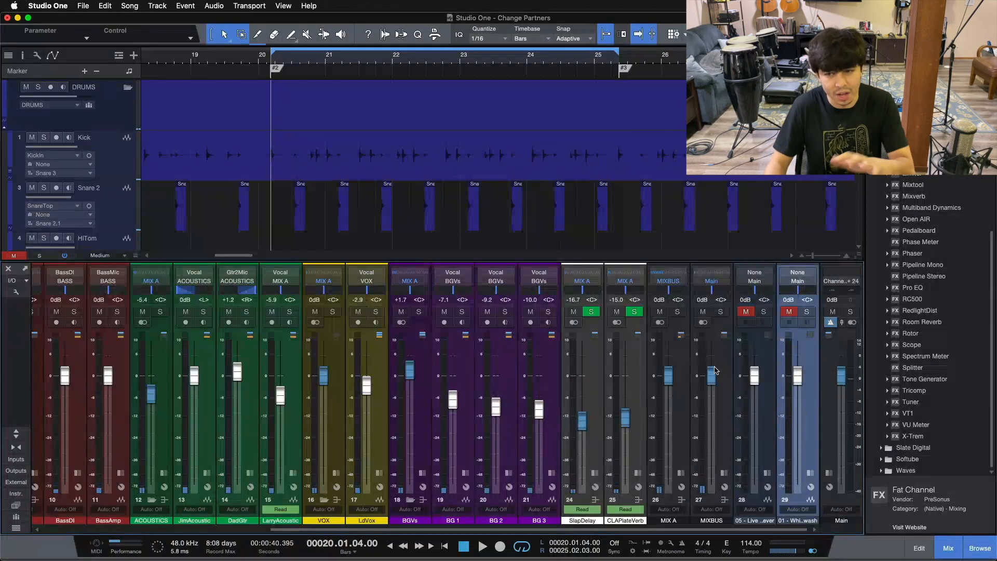
Show the 05 - Live Forever reference track, and return the arrangement to the drum tracks.
{"action": "left_click", "coordinate": [767, 417]}
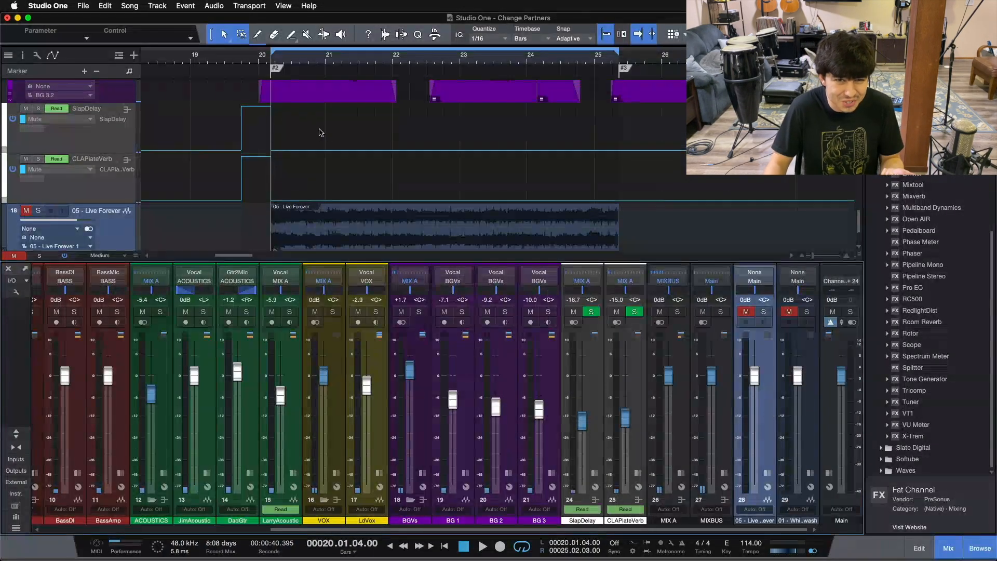
{"action": "scroll", "coordinate": [326, 136], "scroll_direction": "up", "scroll_amount": 5}
{"action": "scroll", "coordinate": [326, 137], "scroll_direction": "up", "scroll_amount": 10}
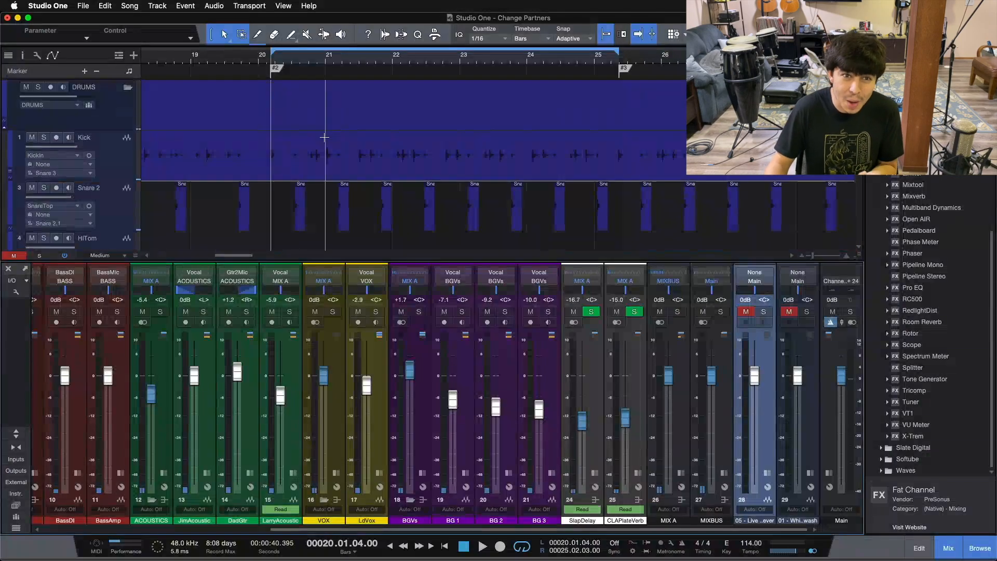
{"action": "scroll", "coordinate": [431, 66], "scroll_direction": "left", "scroll_amount": 2}
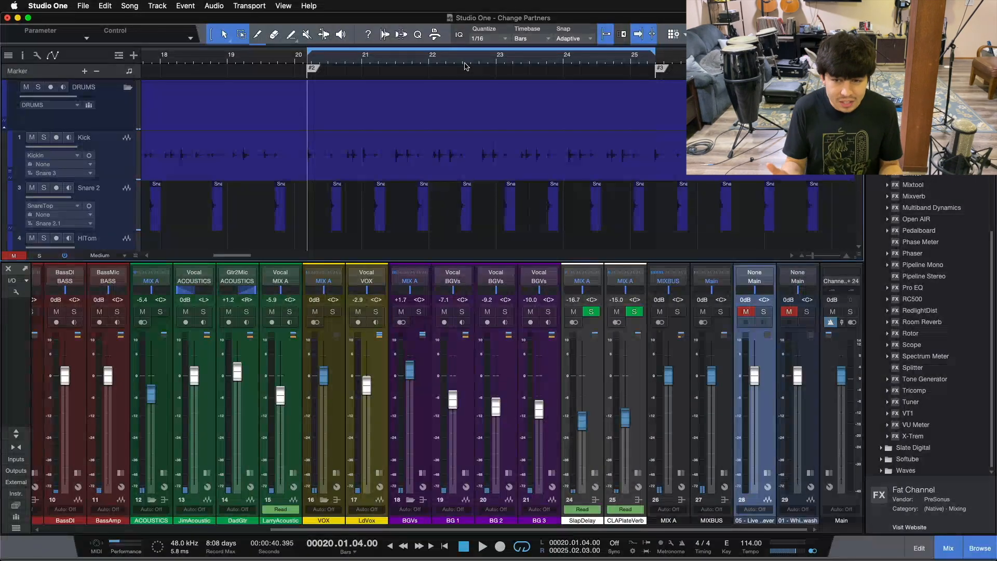
Enable the Pro EQ insert on the Main channel and open its settings.
{"action": "left_click", "coordinate": [827, 473]}
{"action": "right_click", "coordinate": [830, 292]}
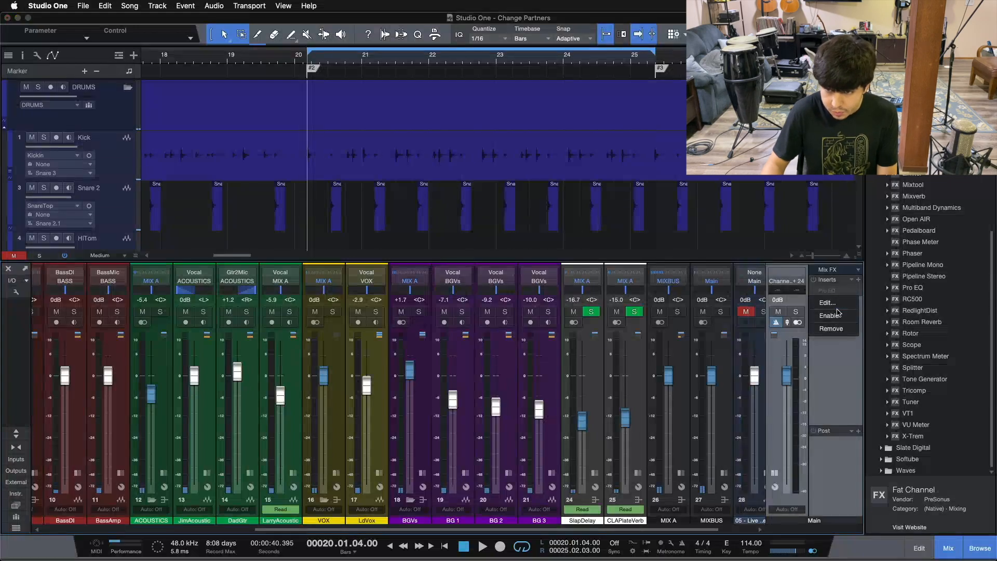
{"action": "left_click", "coordinate": [837, 313]}
{"action": "left_click", "coordinate": [819, 291]}
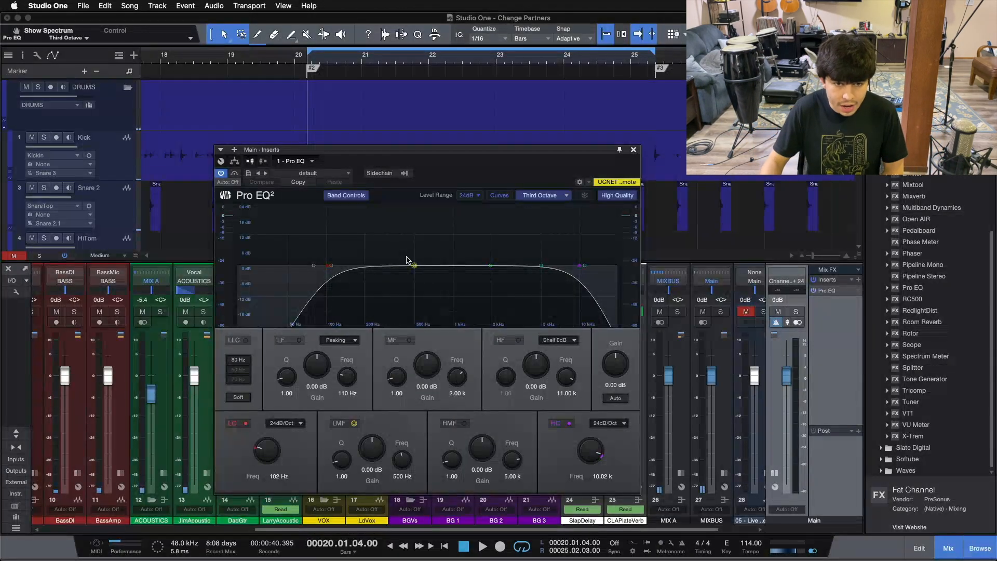
Set the Main channel Pro EQ's high cut to 99.5 Hz and switch its low cut off.
{"action": "left_click_drag", "start_coordinate": [580, 265], "coordinate": [327, 266]}
{"action": "left_click", "coordinate": [233, 423]}
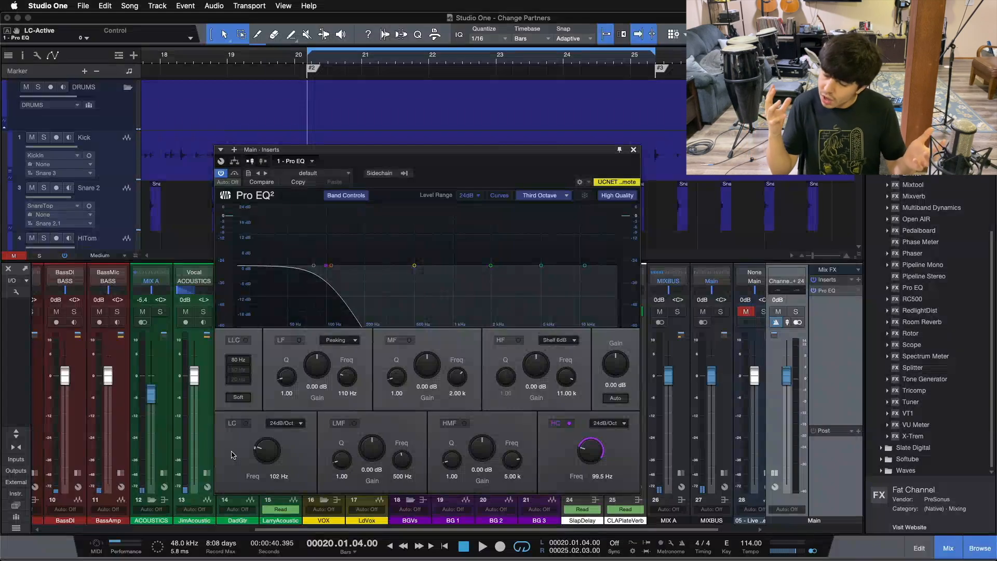
{"action": "left_click", "coordinate": [633, 151]}
Disable the Pro EQ on the Main channel and collapse the channel's inserts.
{"action": "right_click", "coordinate": [829, 291]}
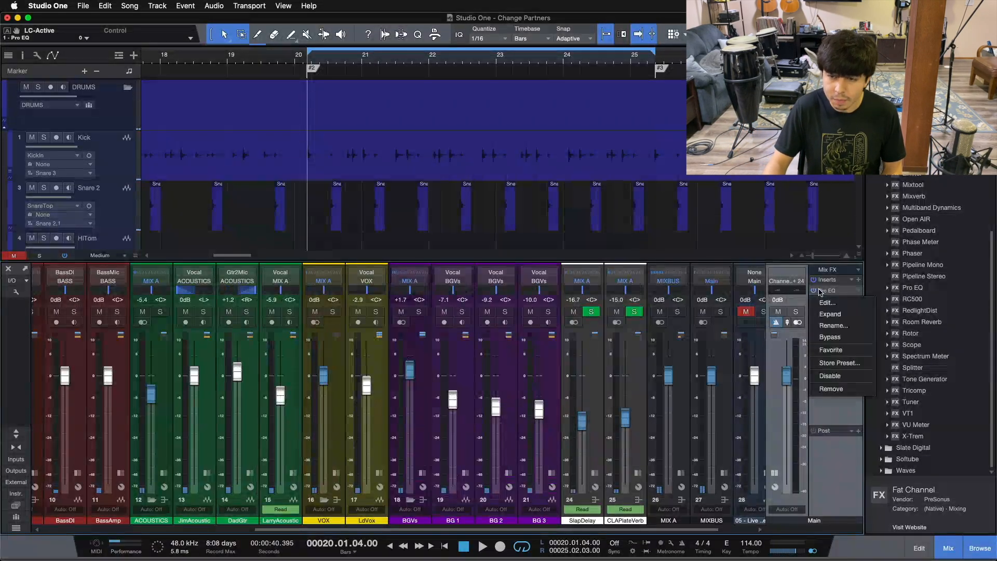
{"action": "left_click", "coordinate": [842, 383]}
{"action": "left_click", "coordinate": [777, 471]}
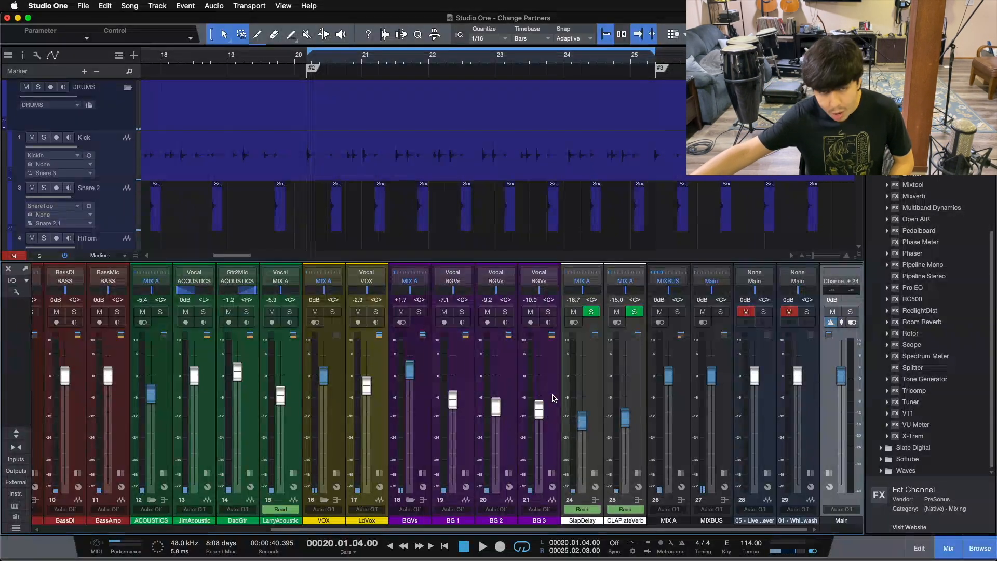
Examine the band settings of the first Pro EQ on the Kick channel.
{"action": "left_click", "coordinate": [535, 392]}
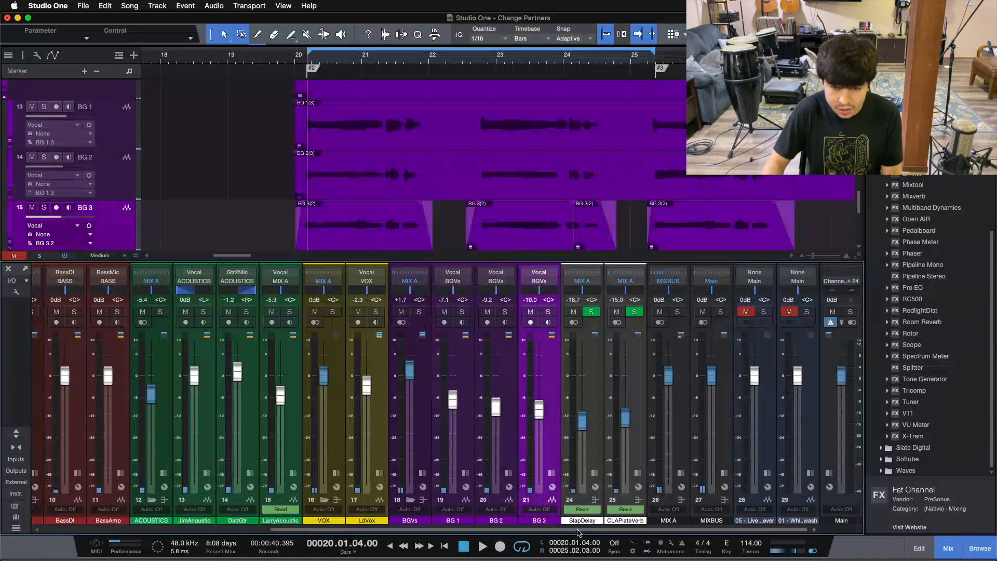
{"action": "left_click_drag", "start_coordinate": [577, 530], "coordinate": [188, 545]}
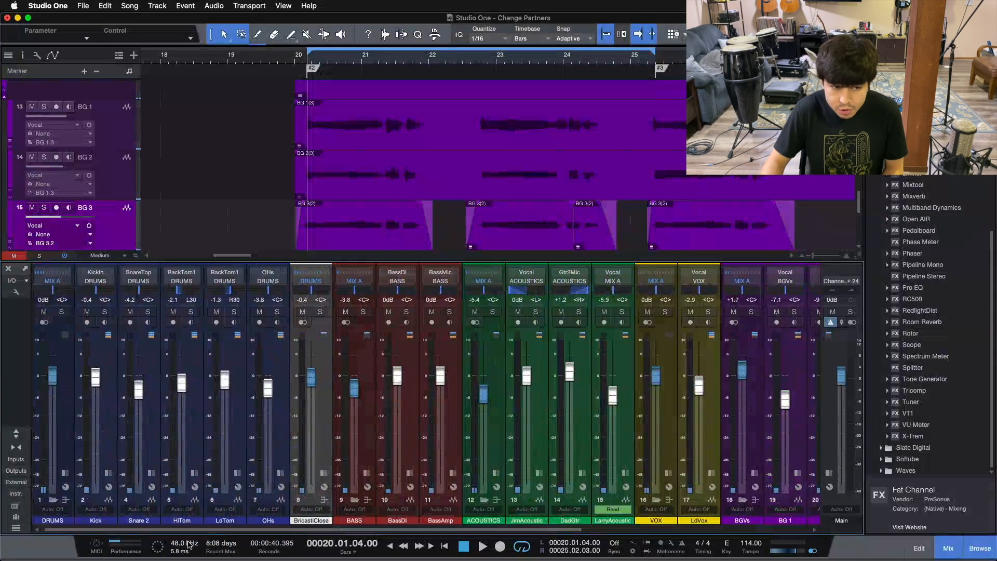
{"action": "left_click", "coordinate": [96, 429]}
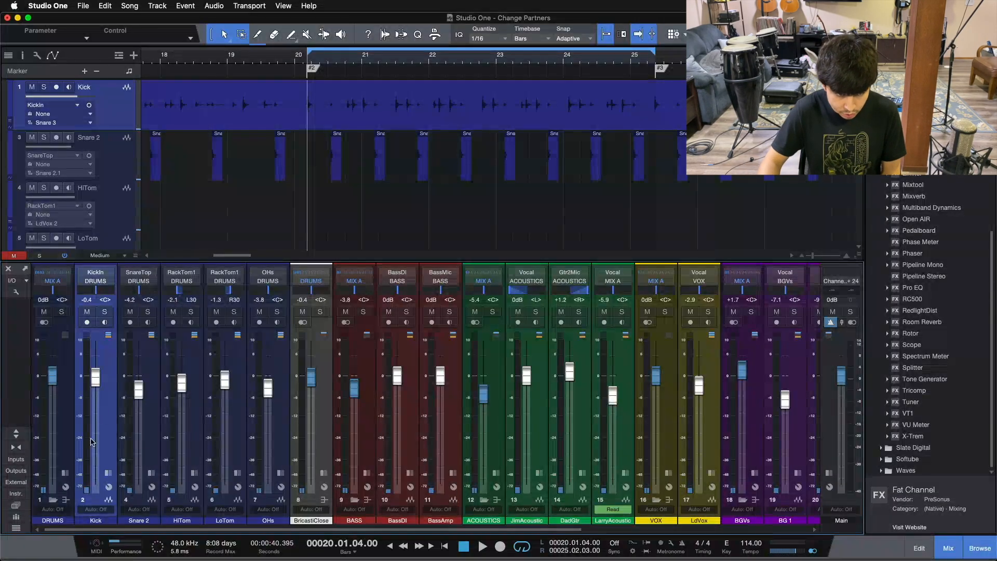
{"action": "left_click", "coordinate": [108, 473]}
{"action": "left_click", "coordinate": [138, 281]}
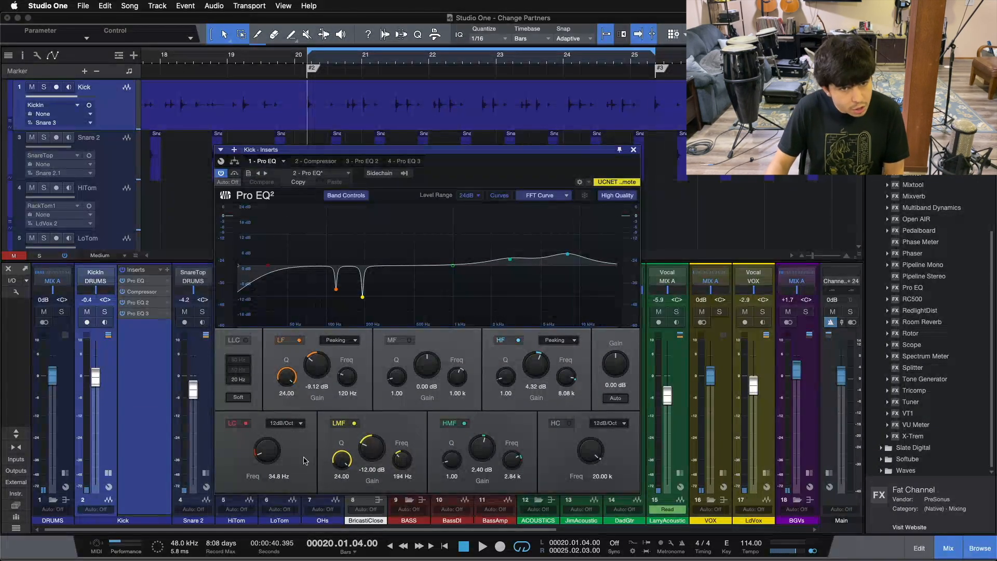
{"action": "left_click", "coordinate": [634, 150]}
{"action": "left_click", "coordinate": [109, 473]}
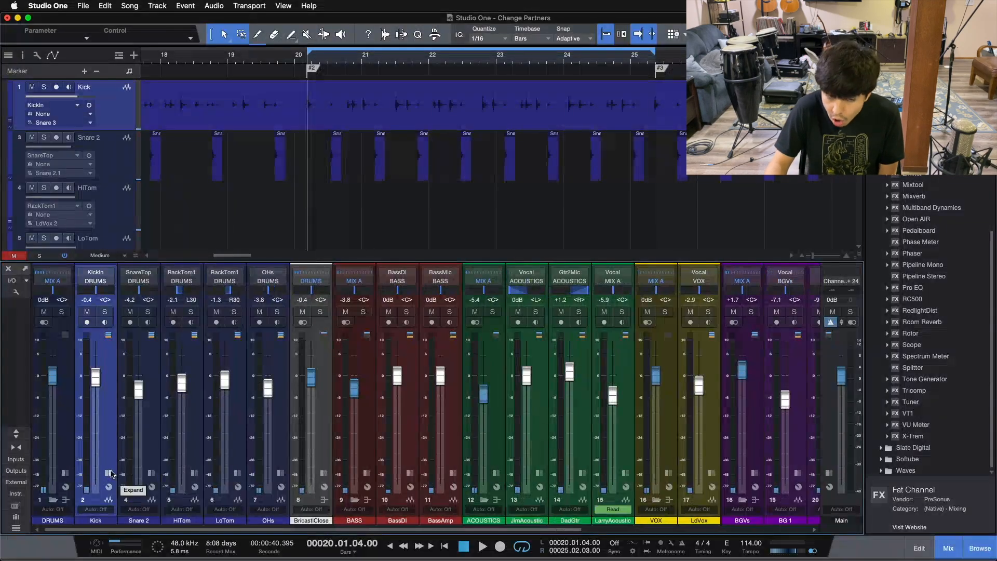
Examine the first Pro EQ's low cut and band settings on the BASS bus.
{"action": "left_click", "coordinate": [366, 476]}
{"action": "left_click", "coordinate": [394, 291]}
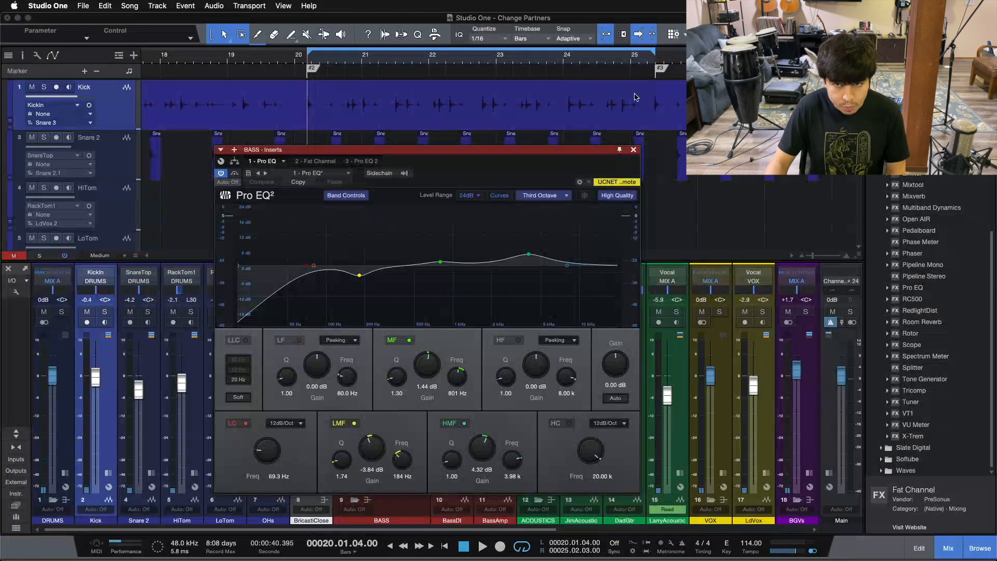
{"action": "left_click", "coordinate": [634, 150]}
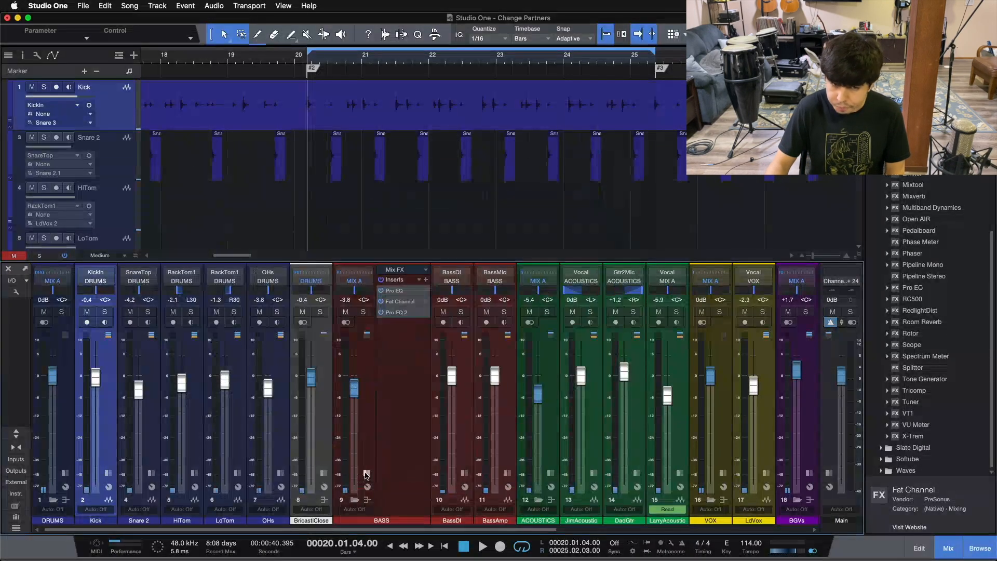
Examine the first Pro EQ's low cut and band settings on the JimAcoustic channel.
{"action": "left_click", "coordinate": [539, 473]}
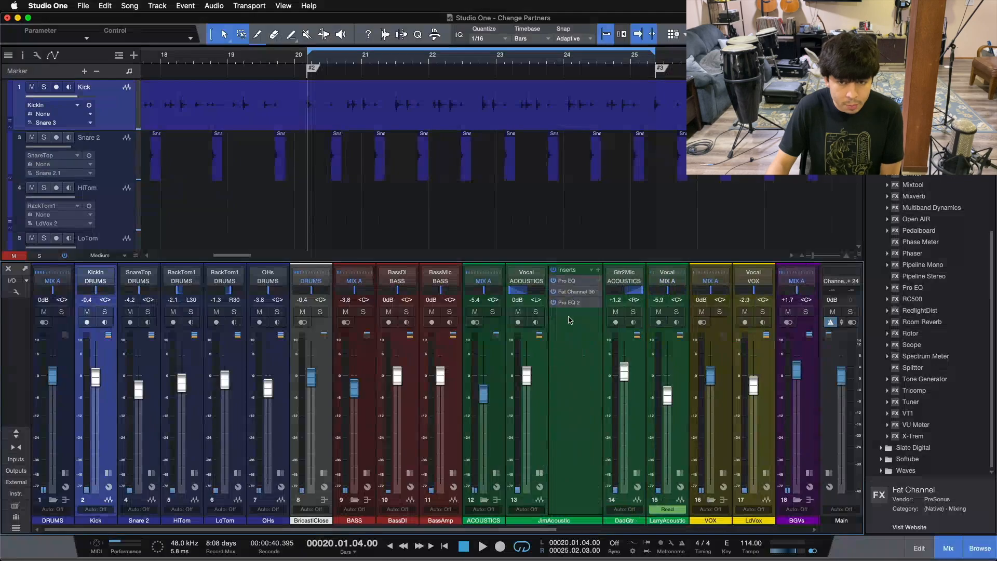
{"action": "double_click", "coordinate": [569, 281]}
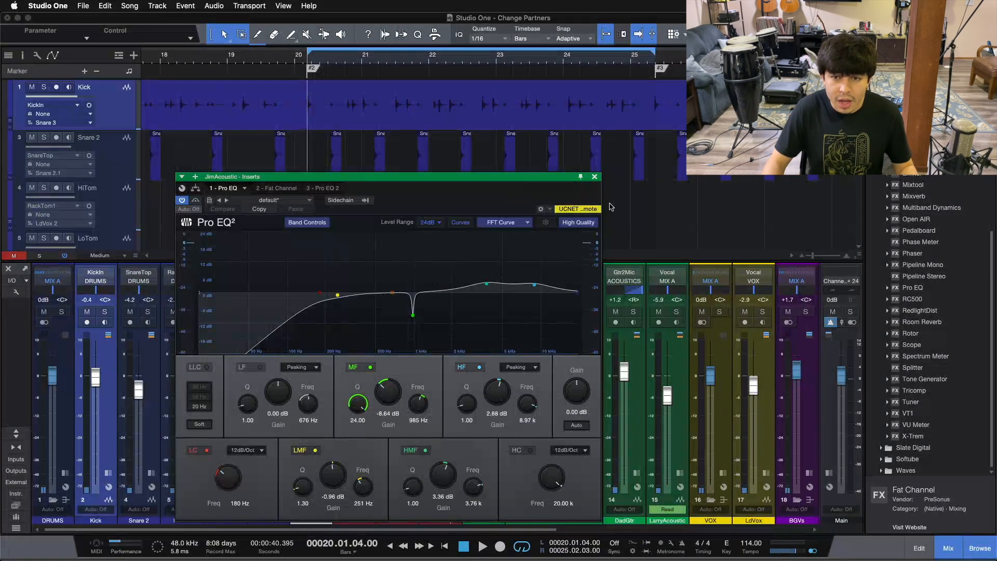
{"action": "left_click", "coordinate": [595, 176]}
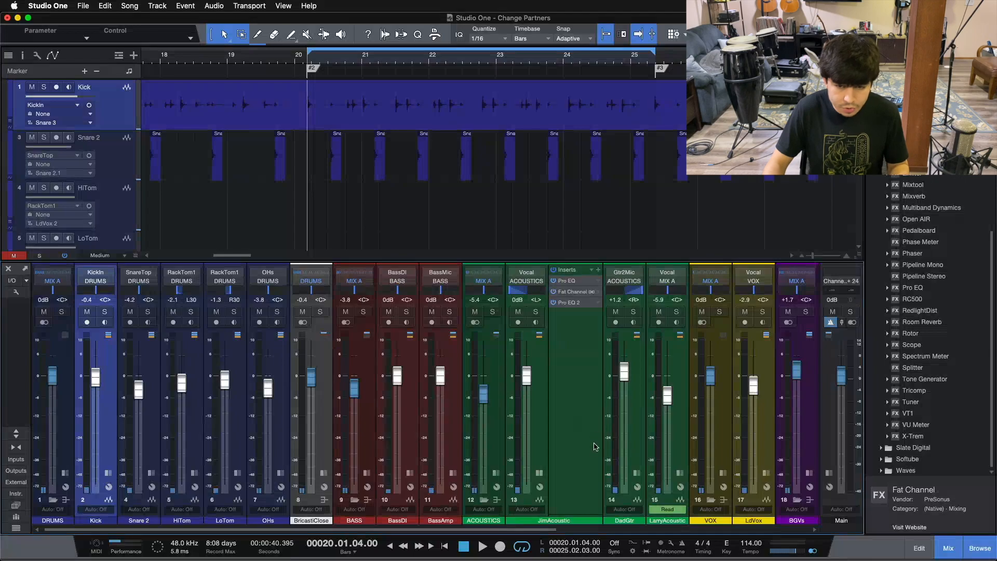
{"action": "left_click", "coordinate": [540, 473]}
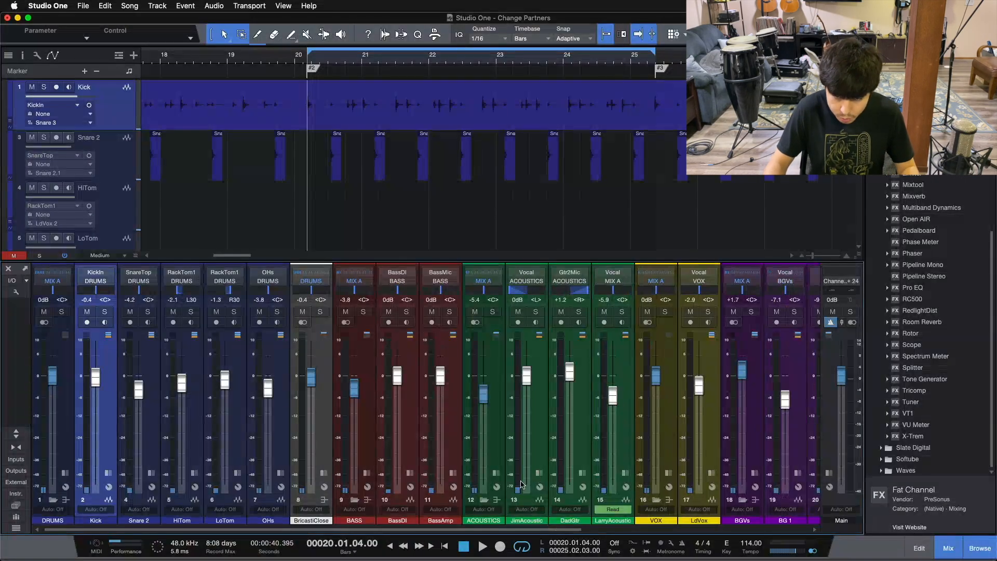
Solo the Kick channel and bypass all its inserts except the first Pro EQ, leaving that EQ open.
{"action": "left_click", "coordinate": [108, 473]}
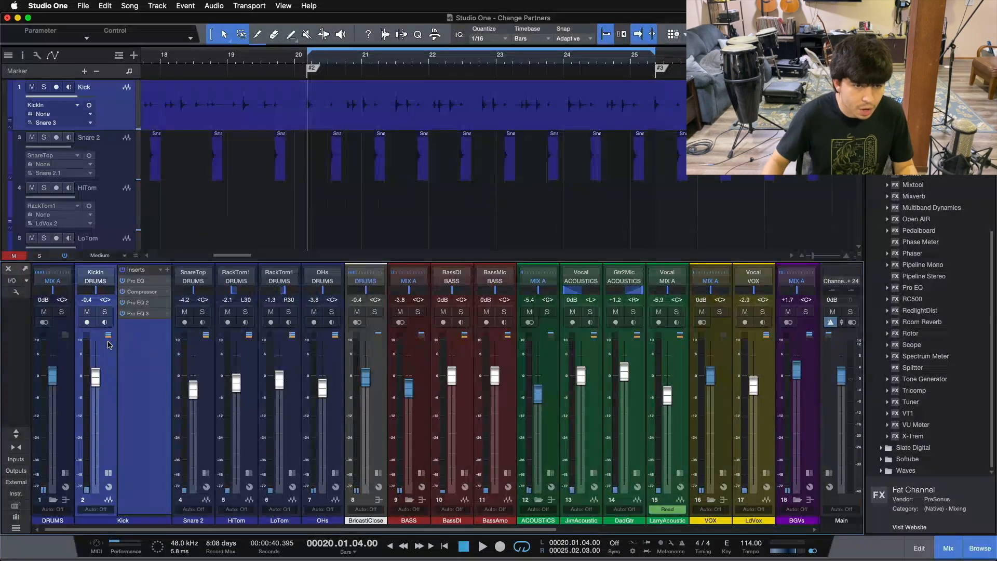
{"action": "left_click", "coordinate": [104, 311]}
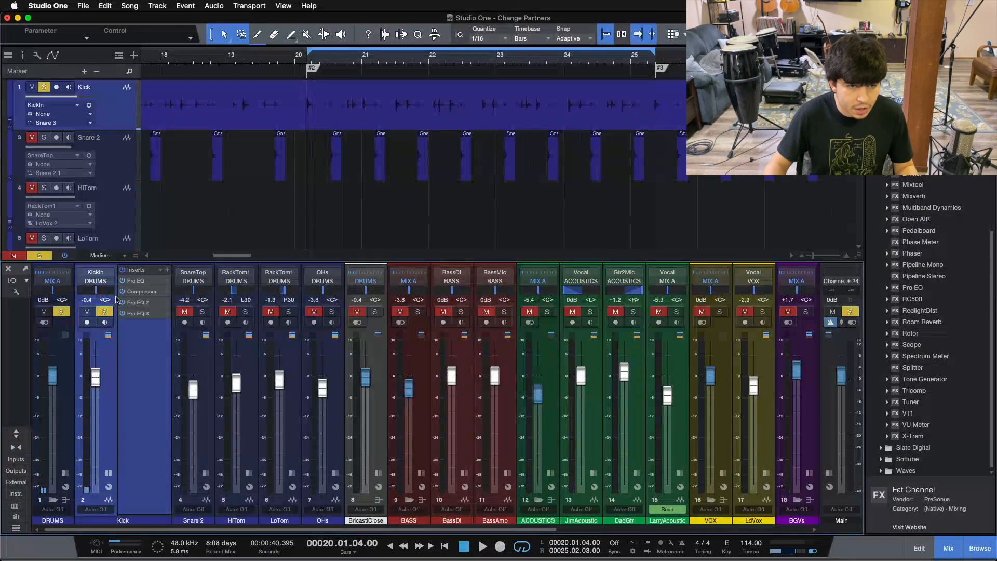
{"action": "left_click", "coordinate": [123, 270]}
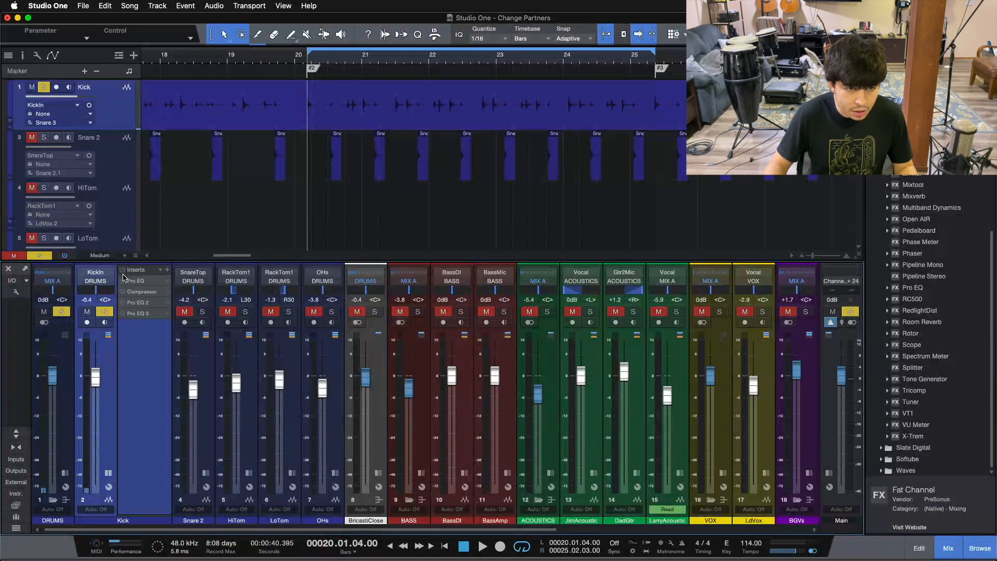
{"action": "double_click", "coordinate": [131, 285]}
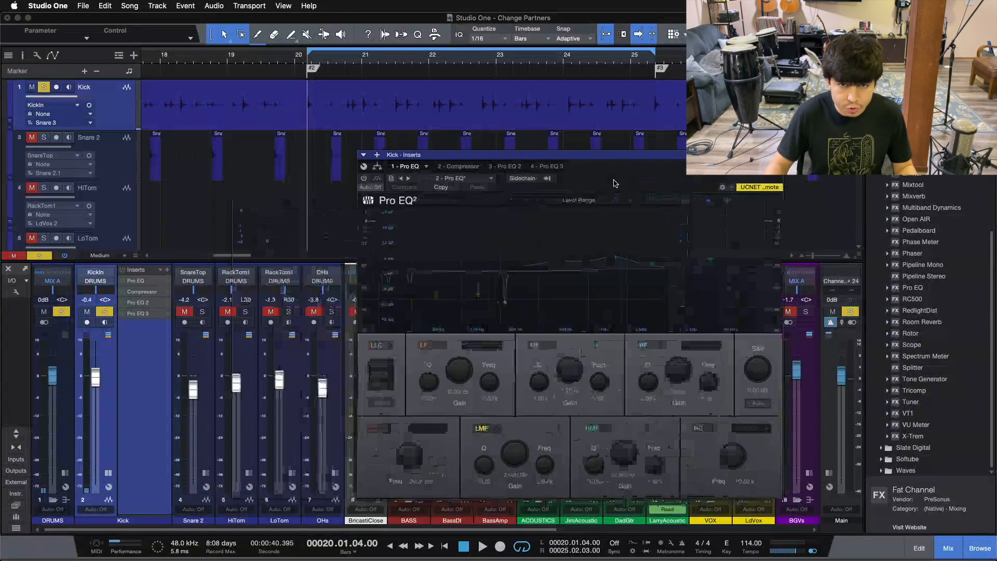
{"action": "left_click", "coordinate": [364, 179]}
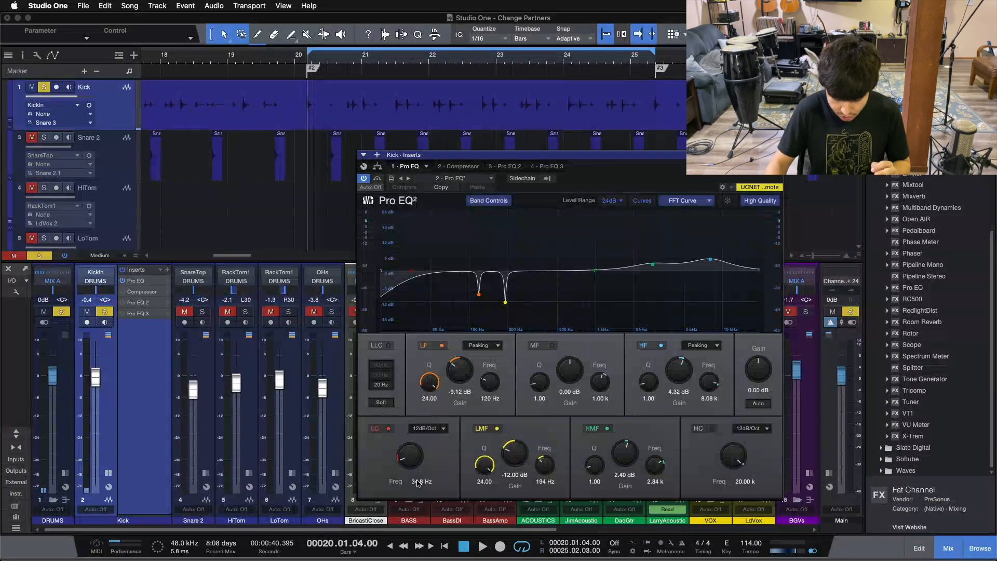
Play the soloed kick while switching the Pro EQ's low cut off and on to compare the sound.
{"action": "key", "text": "space"}
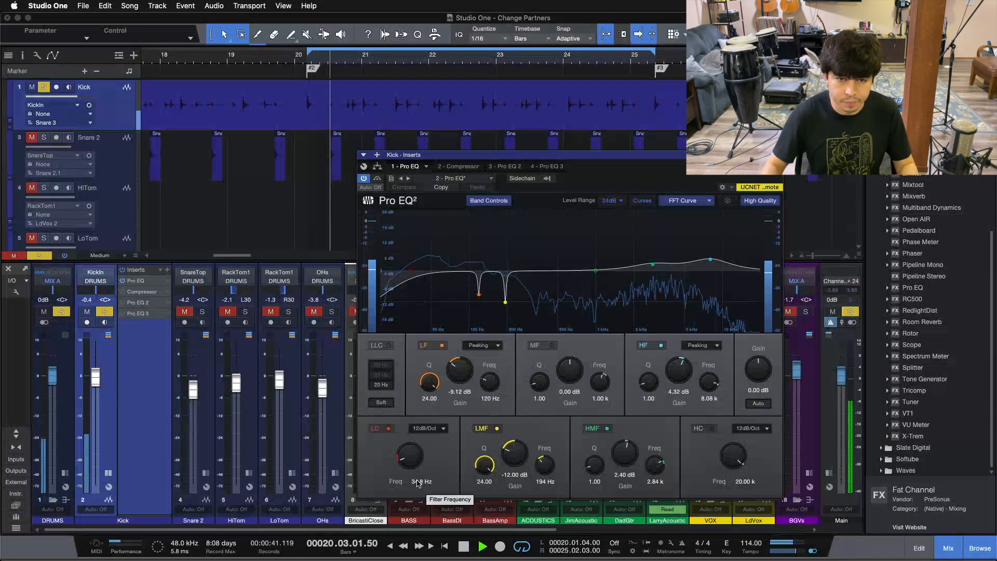
{"action": "left_click", "coordinate": [385, 429]}
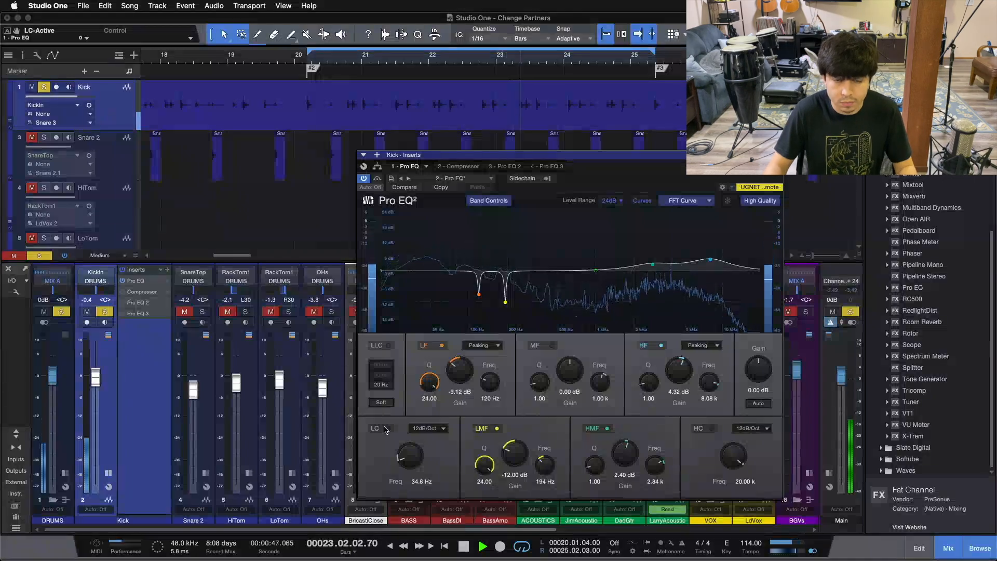
{"action": "left_click", "coordinate": [385, 429]}
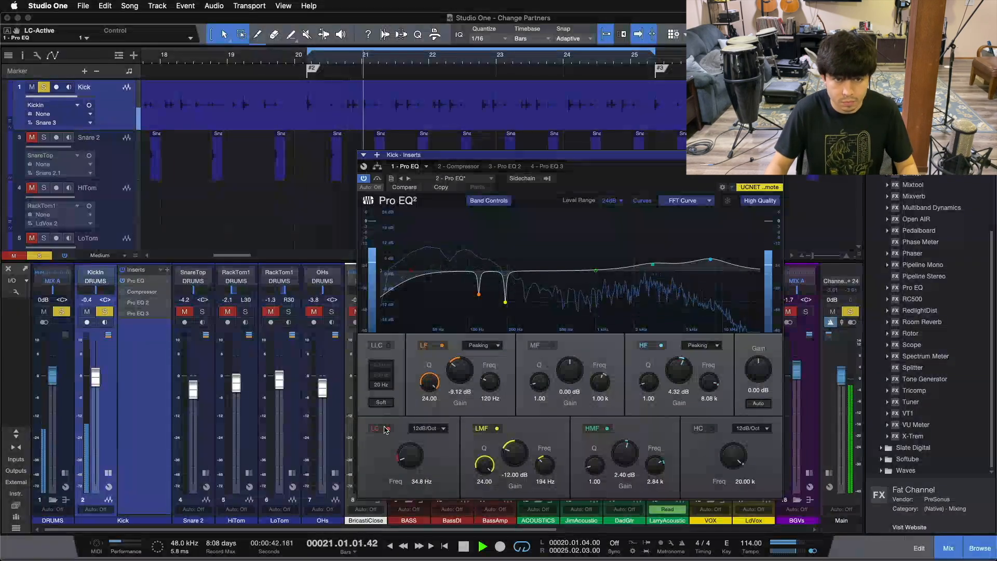
{"action": "left_click", "coordinate": [385, 429]}
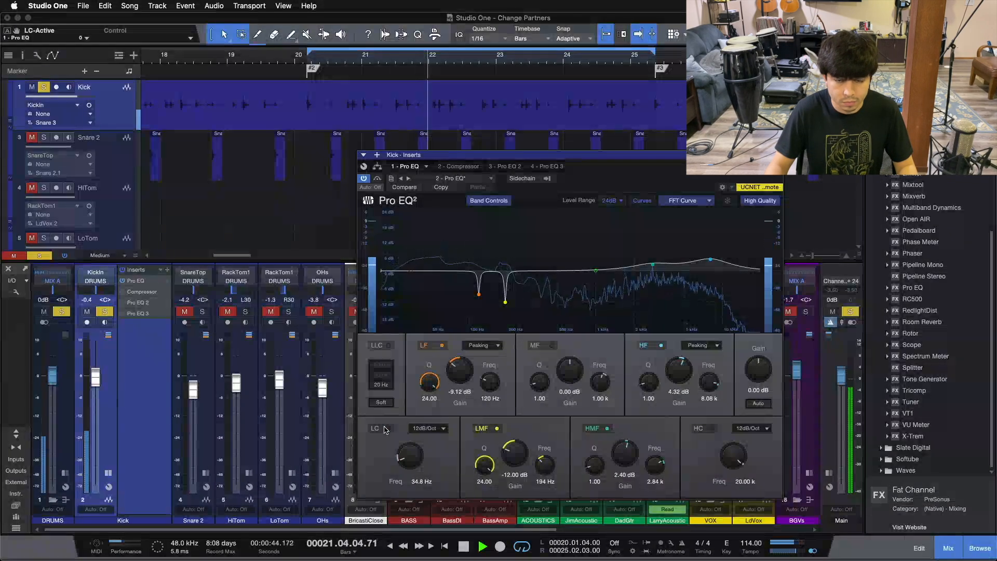
{"action": "left_click", "coordinate": [385, 429]}
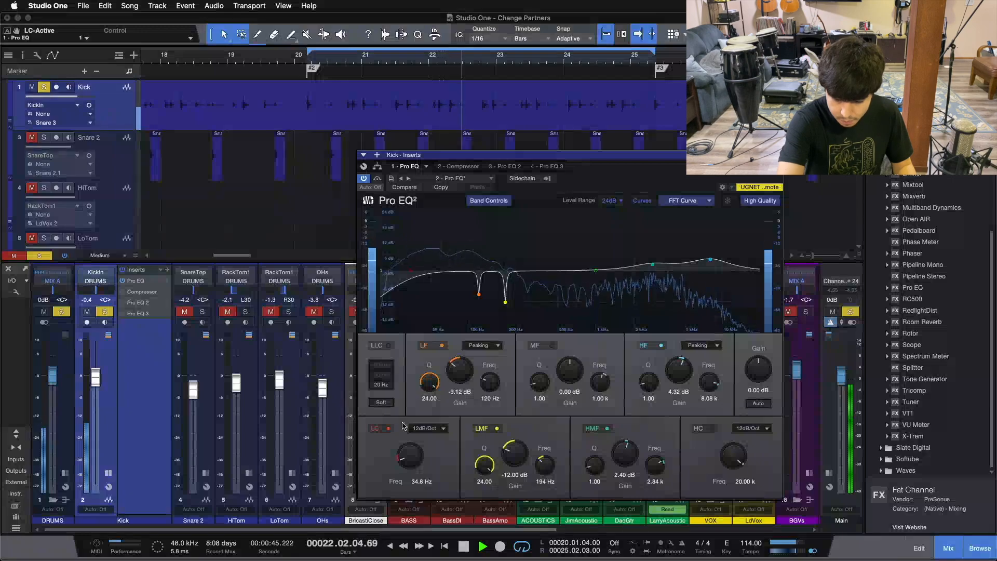
Stop playback, unsolo the Kick channel, and close its EQ and expanded insert view.
{"action": "key", "text": "space"}
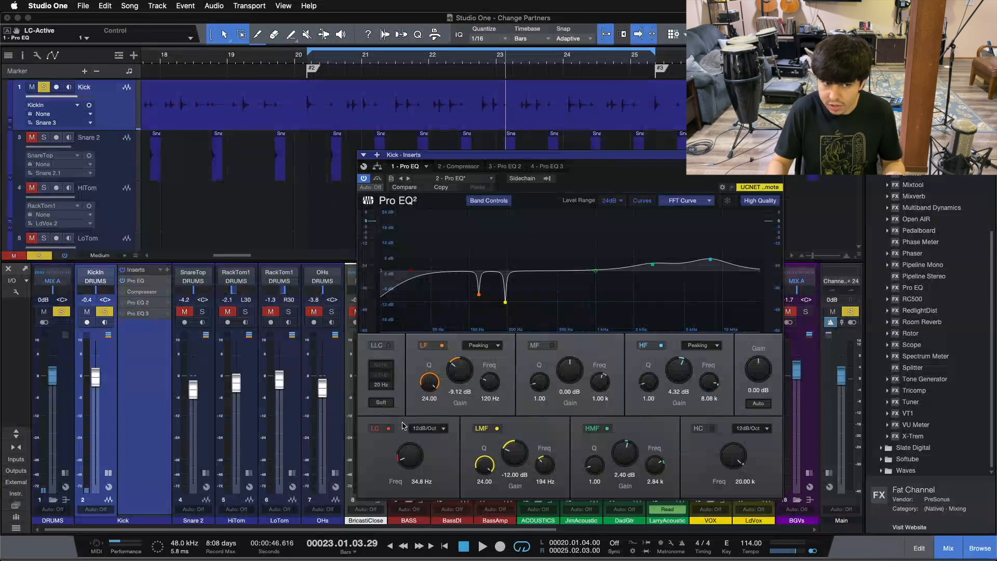
{"action": "key", "text": "s"}
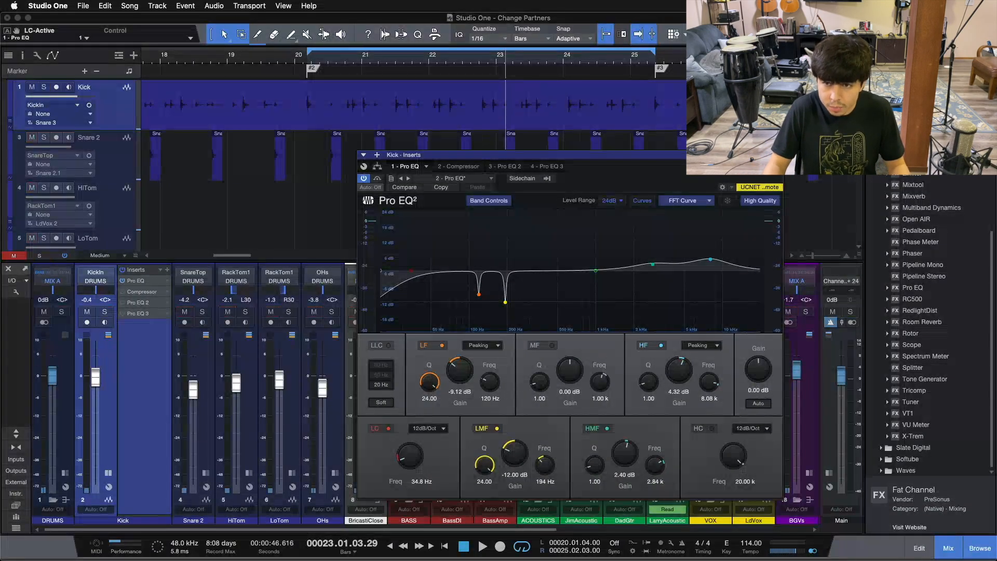
{"action": "left_click", "coordinate": [778, 155]}
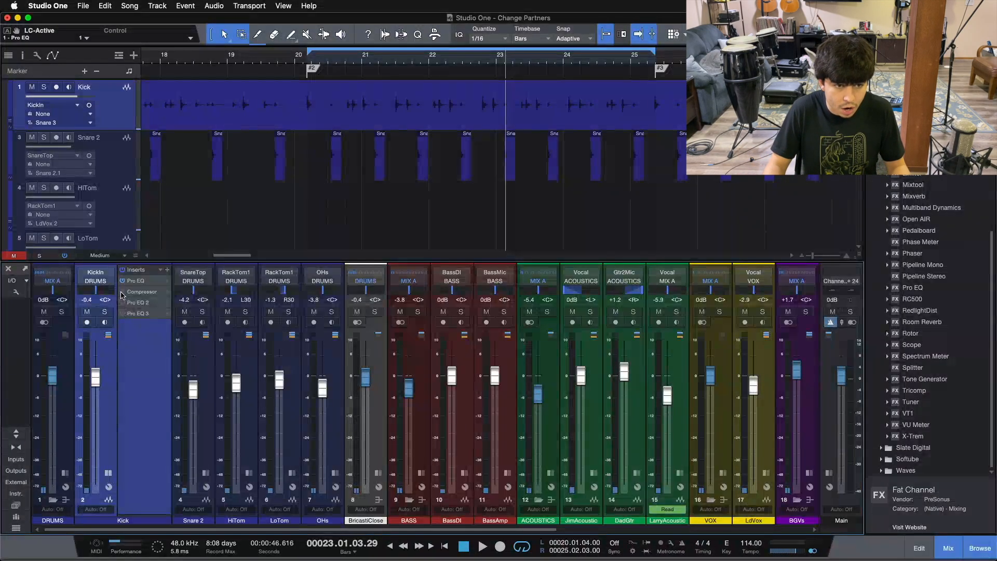
{"action": "left_click", "coordinate": [107, 473]}
Expand the BASS bus inserts and examine the low cut and high cut settings in the BassDI channel's Pro EQ.
{"action": "left_click", "coordinate": [366, 474]}
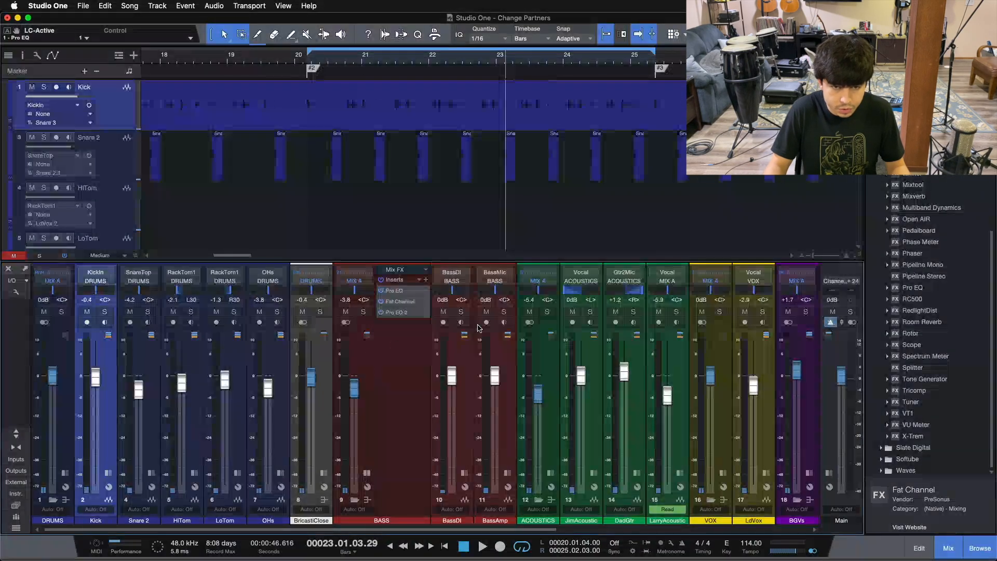
{"action": "left_click", "coordinate": [464, 474]}
{"action": "left_click", "coordinate": [464, 474]}
{"action": "left_click", "coordinate": [464, 473]}
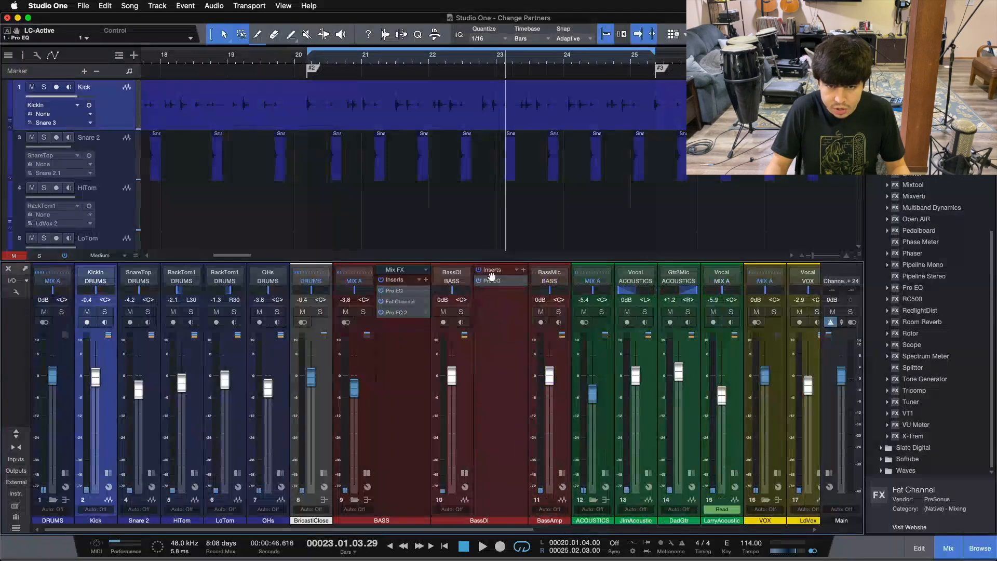
{"action": "double_click", "coordinate": [493, 282]}
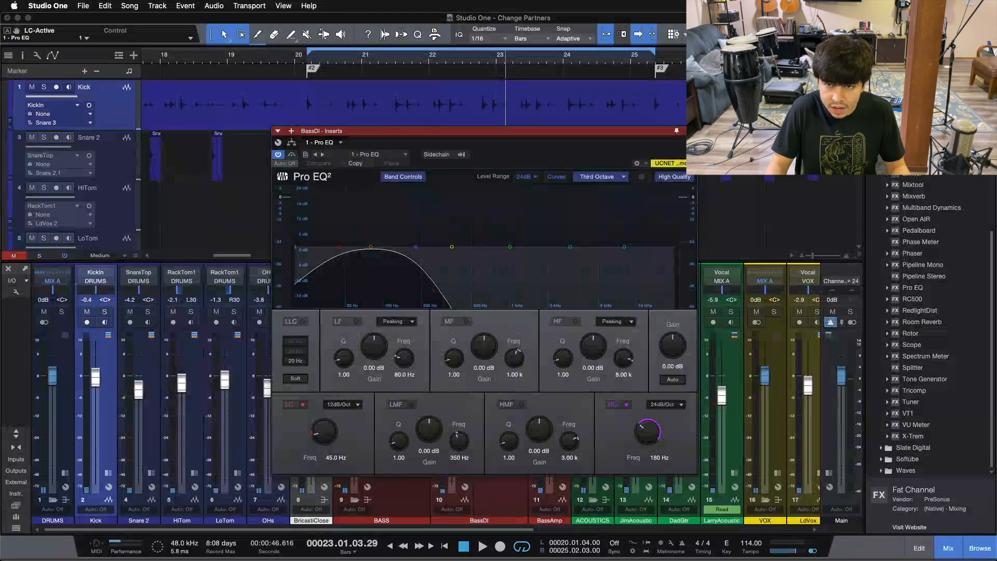
{"action": "key", "text": "Escape"}
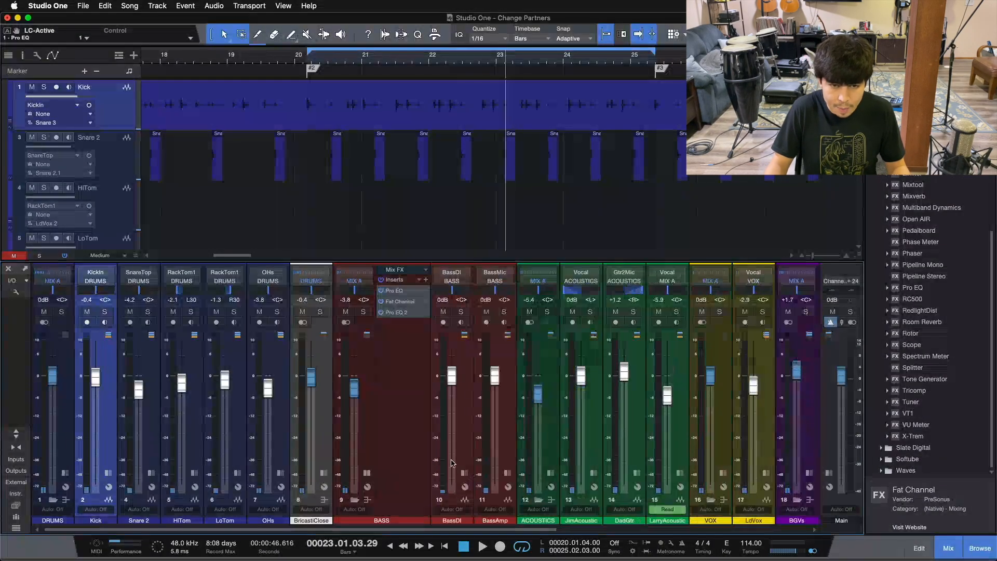
Bypass Fat Channel and Pro EQ 2 on the BASS bus, leaving its first Pro EQ active and open.
{"action": "left_click", "coordinate": [406, 397]}
{"action": "left_click", "coordinate": [381, 301]}
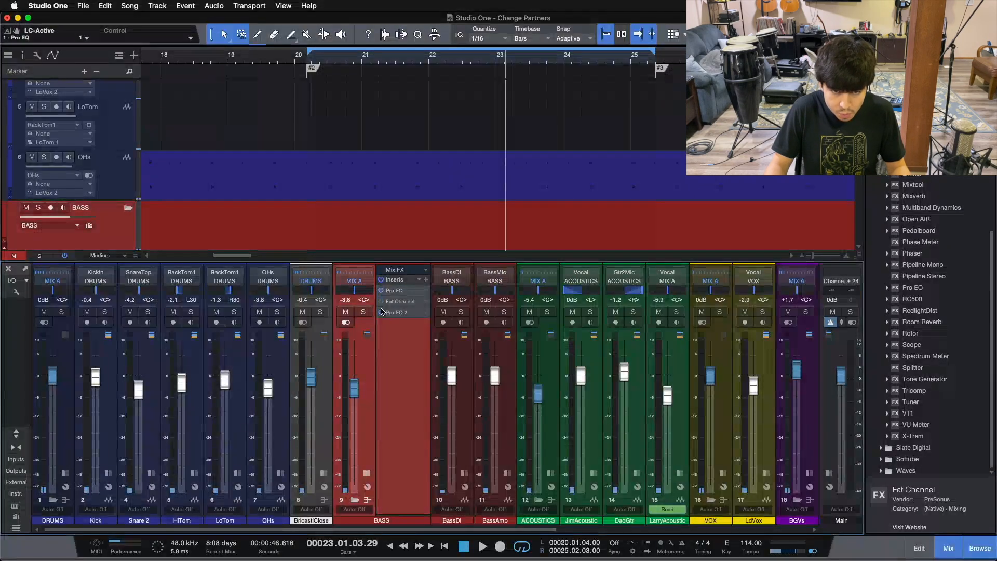
{"action": "left_click", "coordinate": [391, 292]}
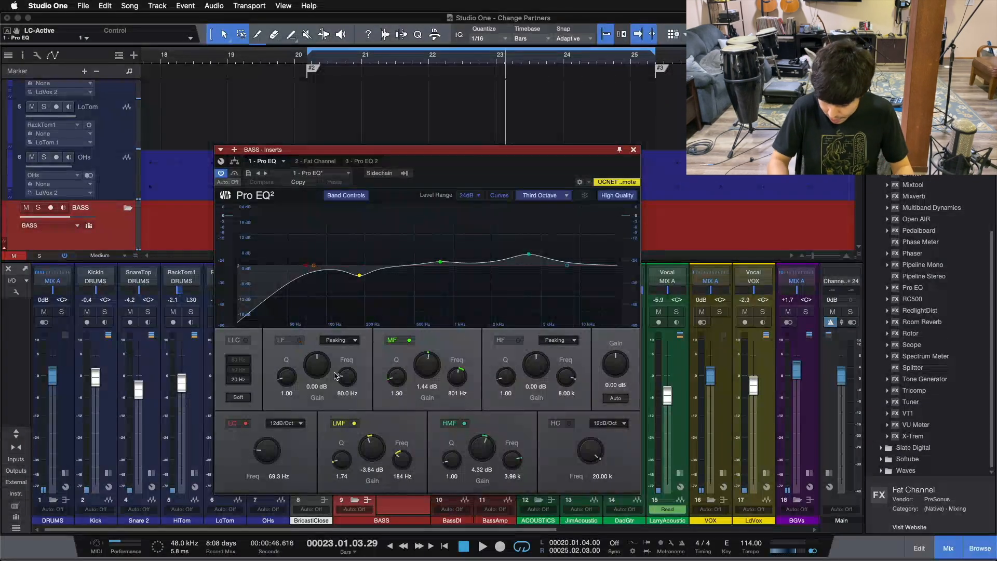
Play the song from the loop start with the BASS bus soloed and its Pro EQ window kept in view.
{"action": "key", "text": "KP_1"}
{"action": "key", "text": "space"}
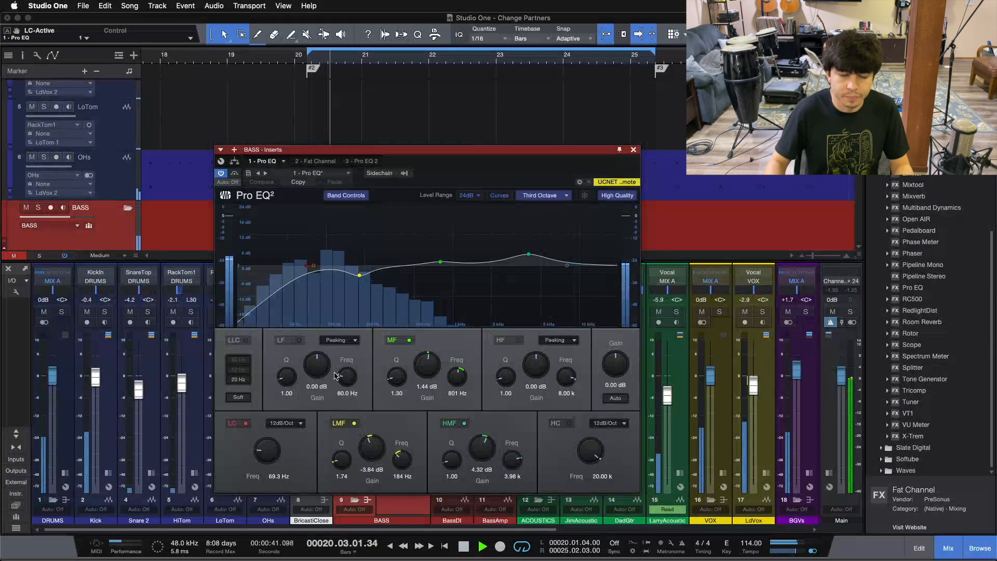
{"action": "left_click_drag", "start_coordinate": [395, 150], "coordinate": [738, 143]}
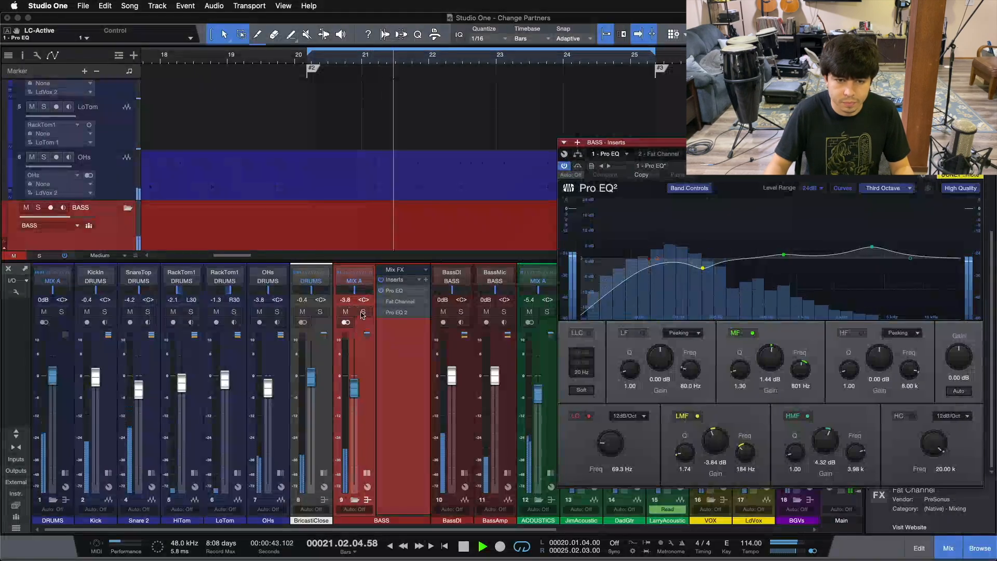
{"action": "key", "text": "s"}
{"action": "key", "text": "F5"}
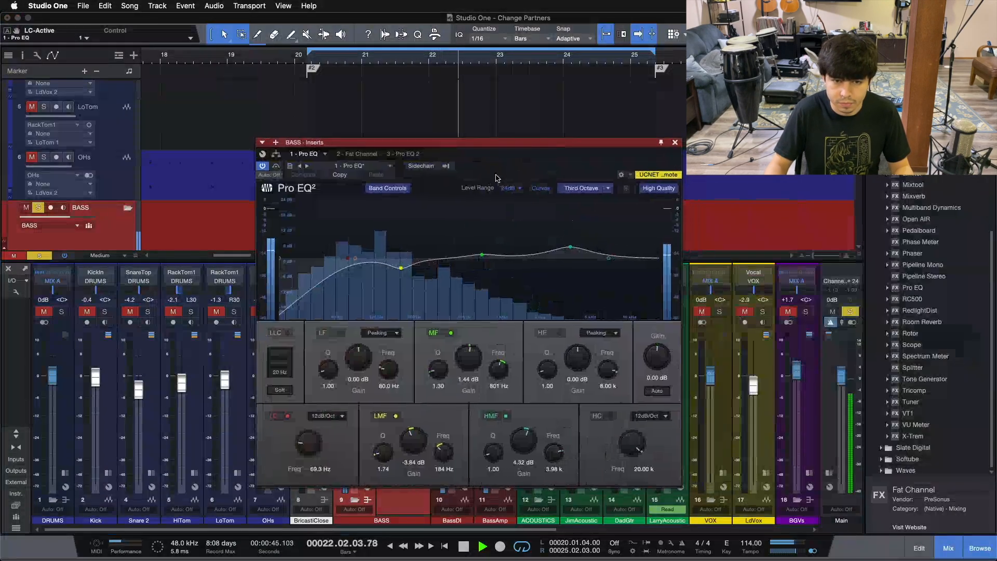
Compare the soloed bass with the Pro EQ's 69.3 Hz low cut switched off and on, ending with it on and playback stopped.
{"action": "left_click", "coordinate": [341, 333]}
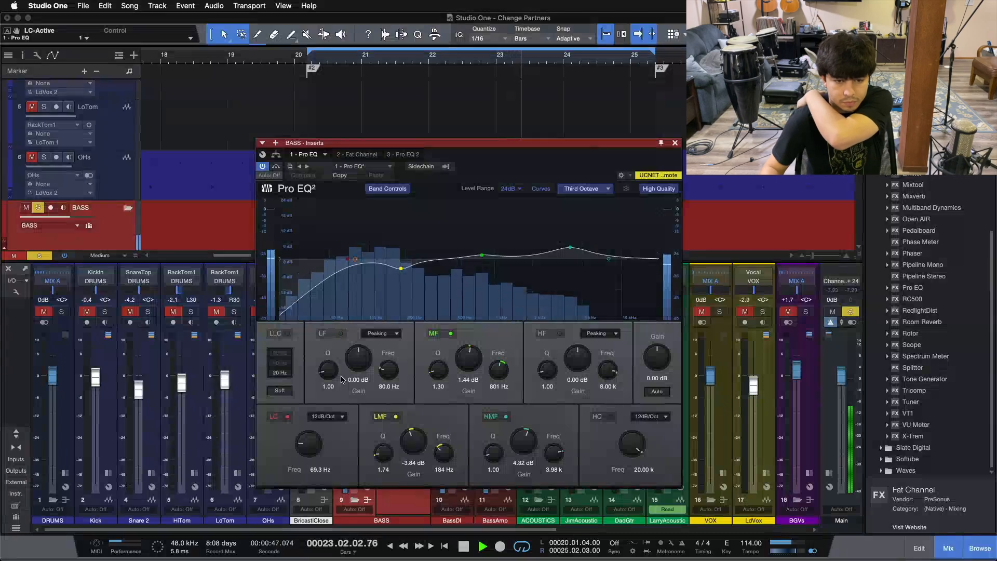
{"action": "left_click", "coordinate": [286, 417]}
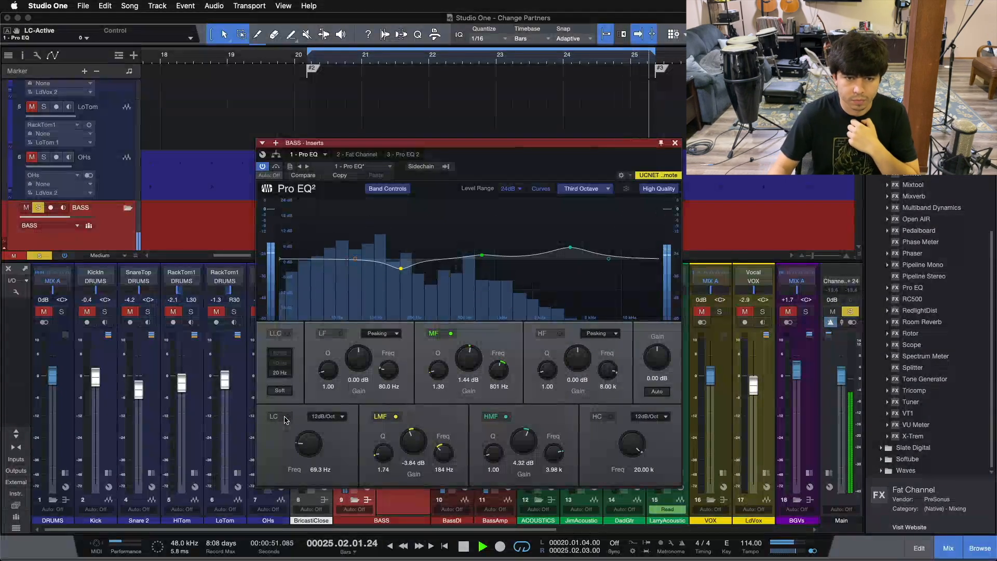
{"action": "left_click", "coordinate": [284, 418]}
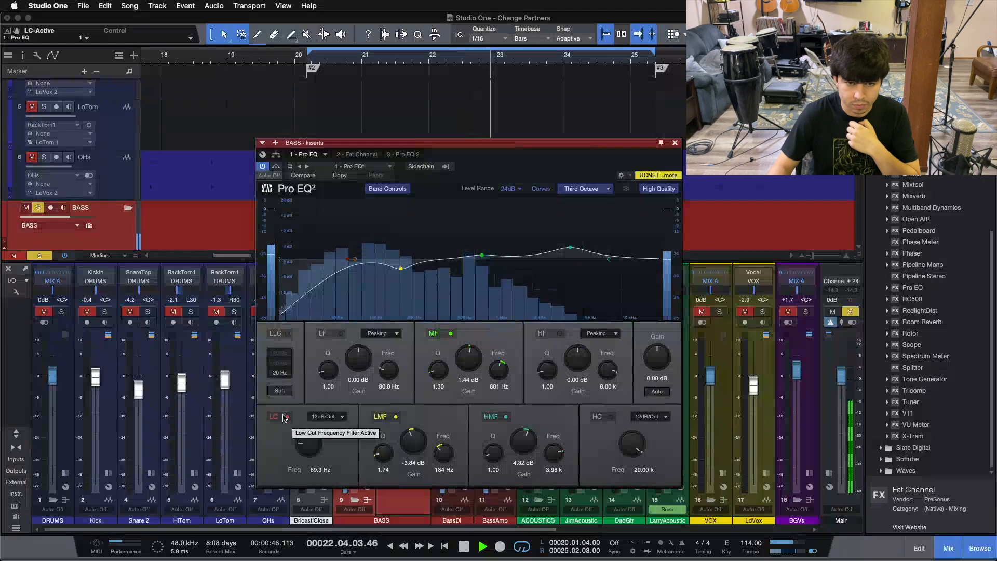
{"action": "left_click", "coordinate": [285, 418]}
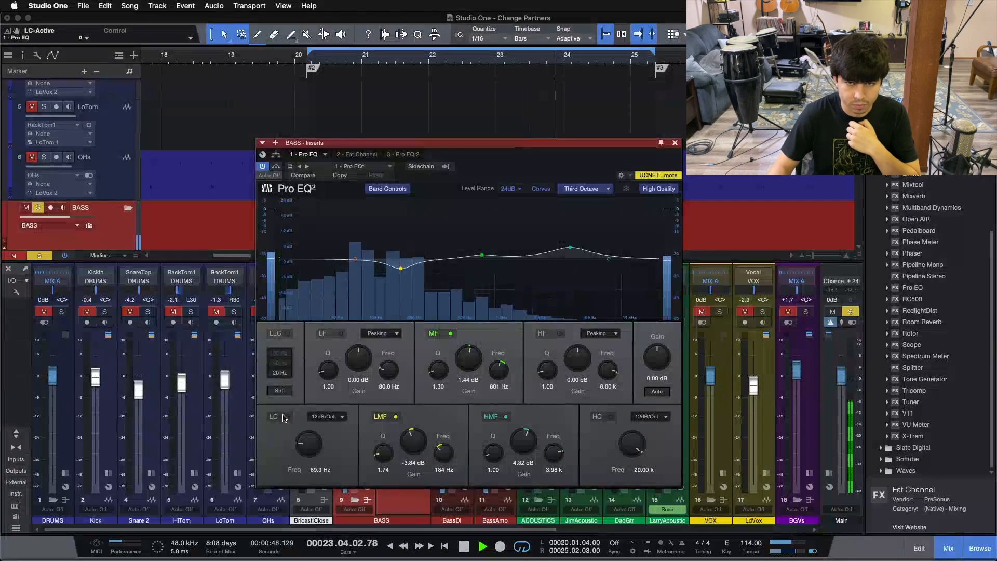
{"action": "left_click", "coordinate": [285, 417]}
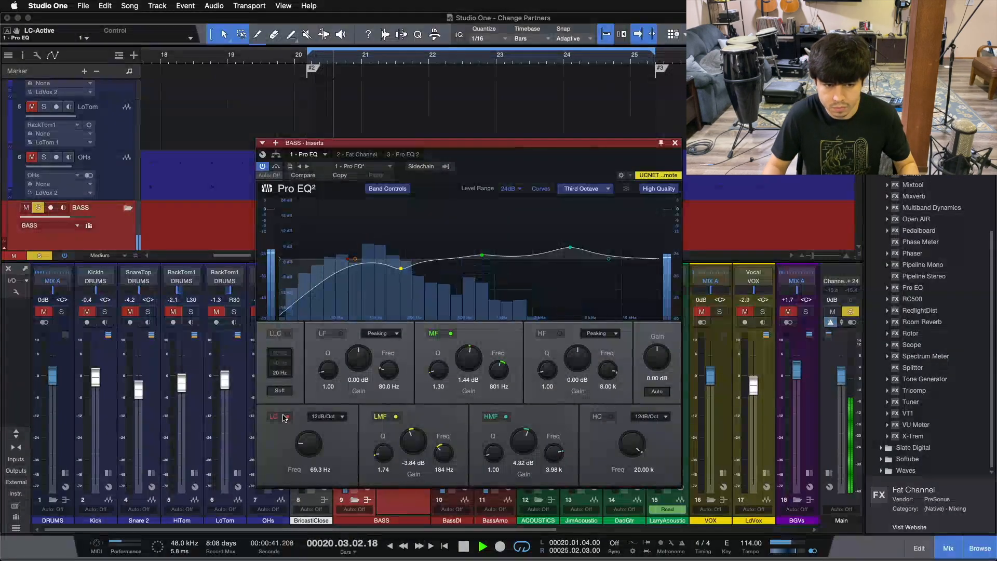
{"action": "left_click", "coordinate": [285, 417]}
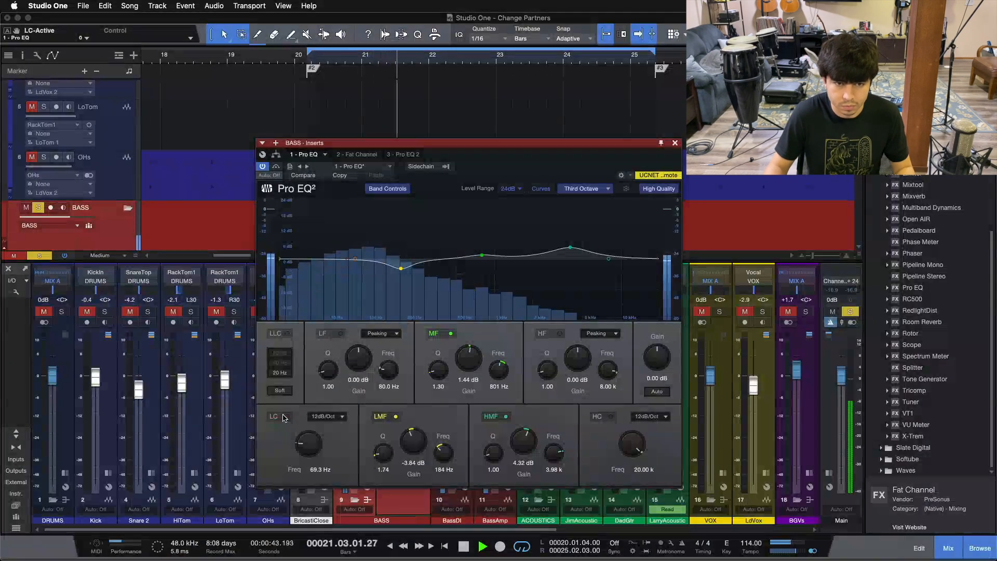
{"action": "left_click", "coordinate": [285, 417]}
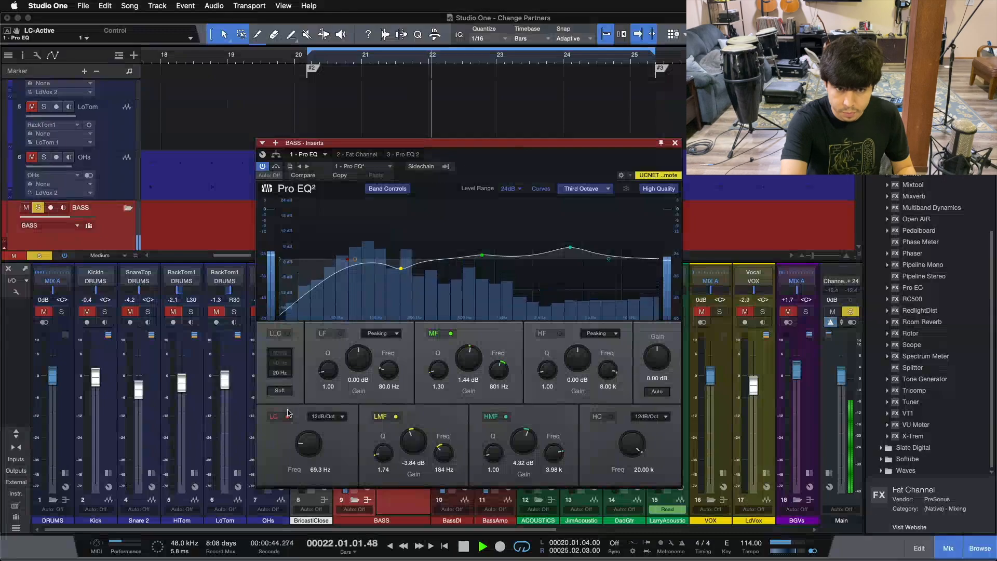
{"action": "key", "text": "space"}
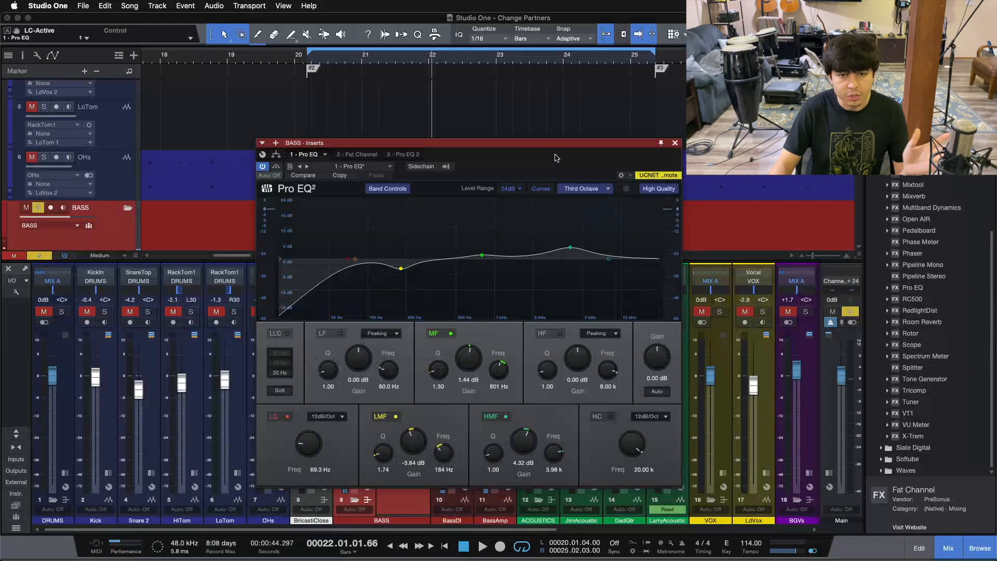
Close the BASS bus's Pro EQ, collapse its insert view and clear the solo.
{"action": "left_click", "coordinate": [675, 143]}
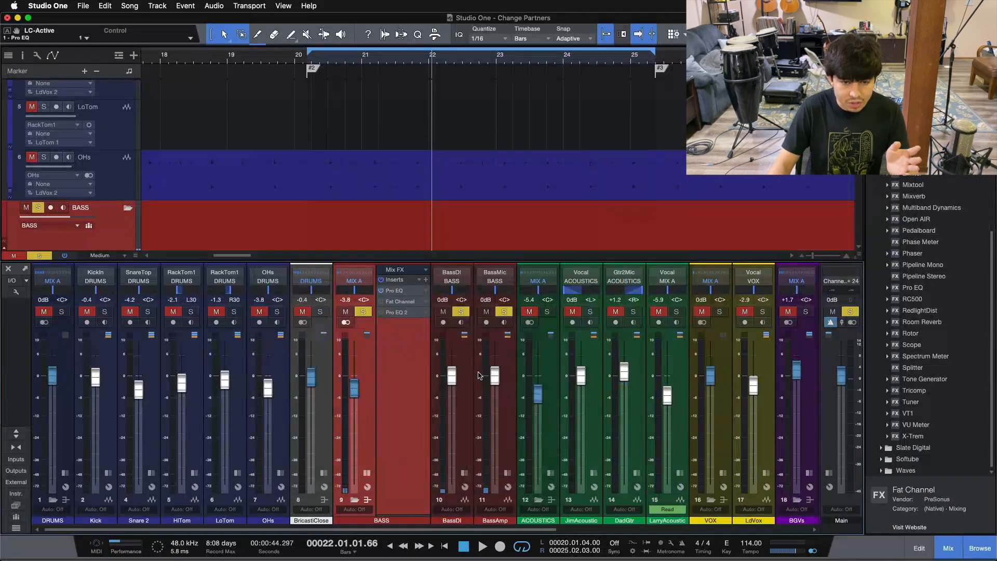
{"action": "left_click", "coordinate": [370, 473]}
{"action": "key", "text": "shift+s"}
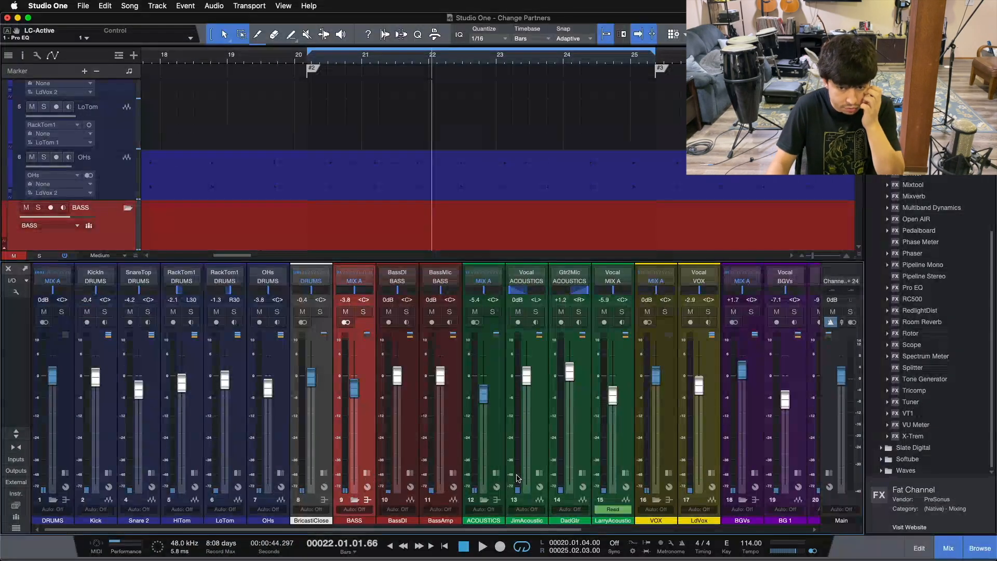
Solo the JimAcoustic channel with its inserts expanded, and check the settings of its Pro EQ and Pro EQ 2.
{"action": "left_click", "coordinate": [539, 473]}
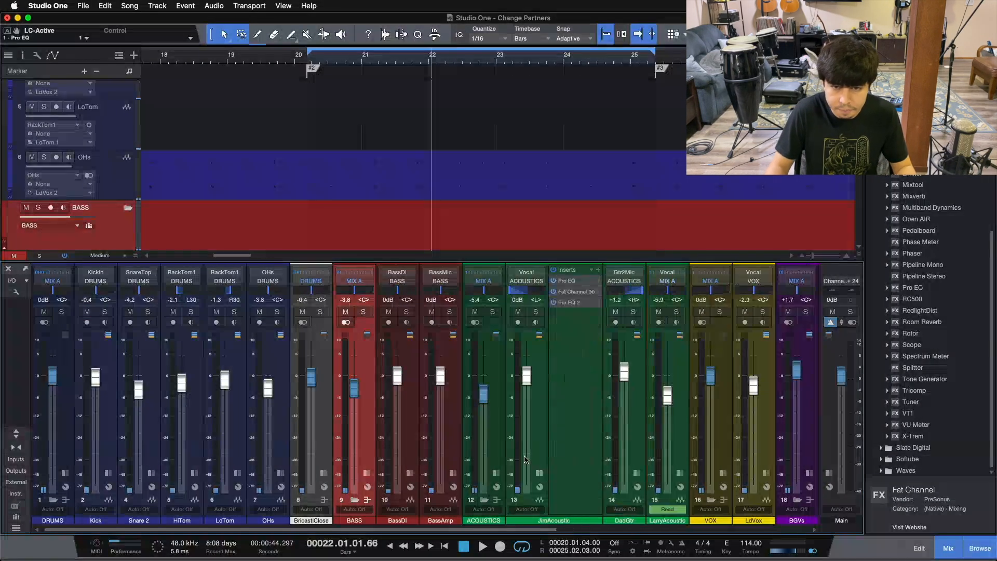
{"action": "left_click", "coordinate": [535, 312]}
{"action": "double_click", "coordinate": [571, 281]}
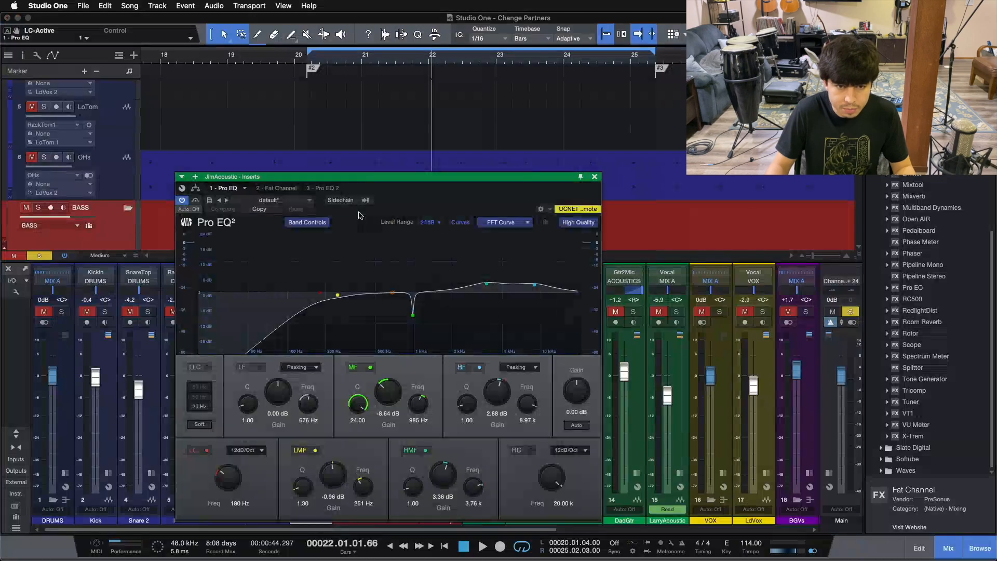
{"action": "left_click", "coordinate": [332, 190]}
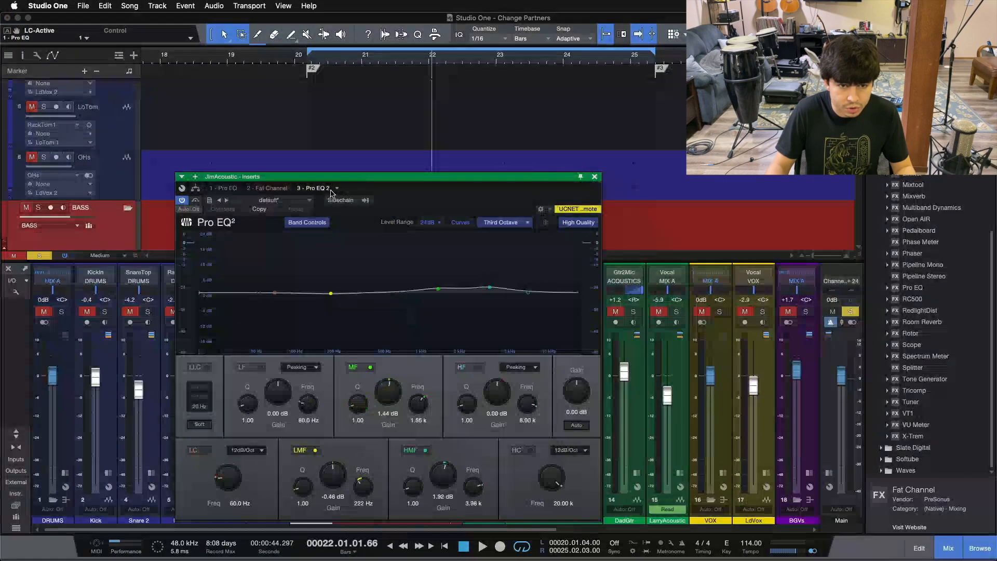
{"action": "left_click", "coordinate": [237, 190]}
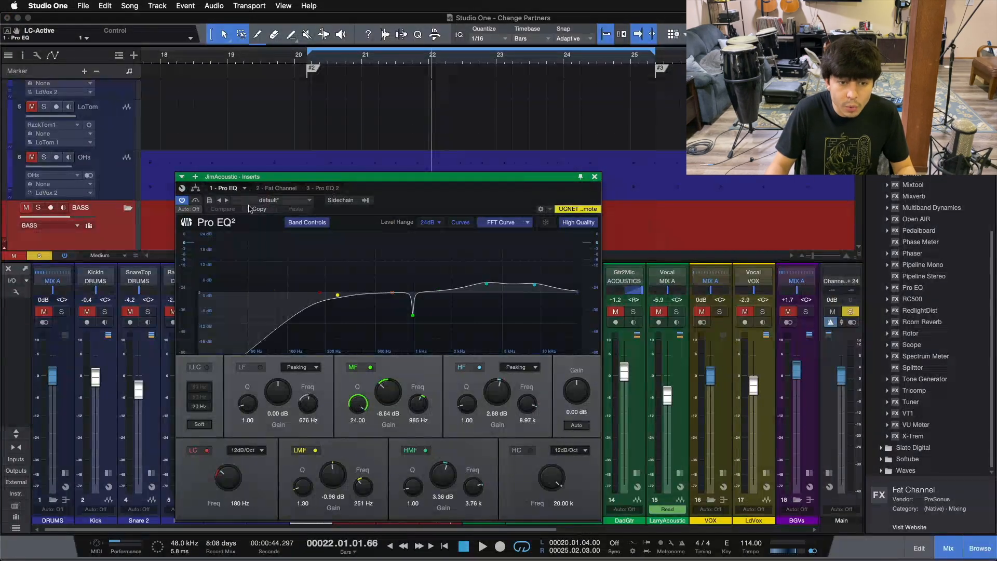
{"action": "left_click", "coordinate": [594, 178]}
Play the soloed JimAcoustic while switching its first Pro EQ's 180 Hz low cut off and on, leaving it on, then stop playback.
{"action": "key", "text": "KP_1"}
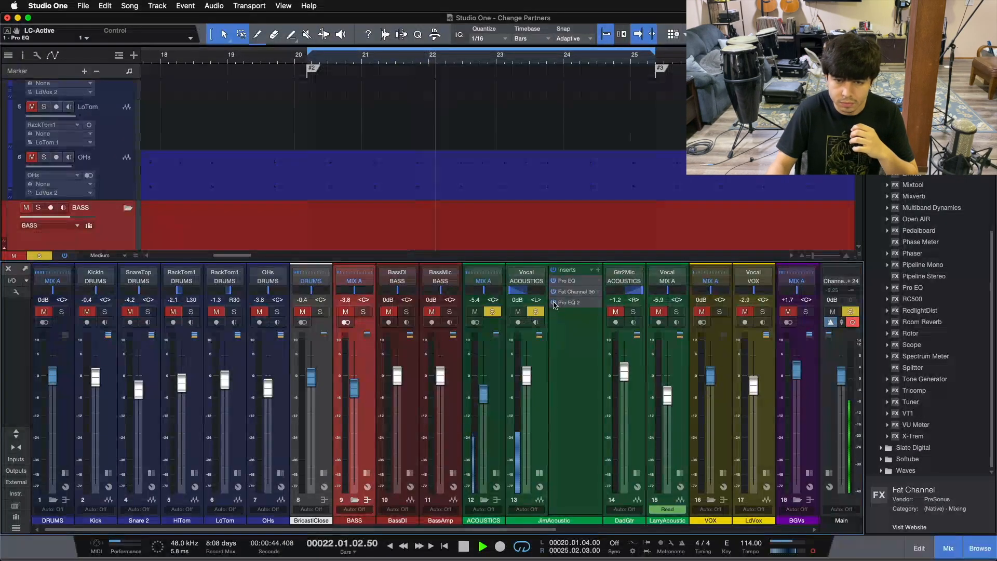
{"action": "left_click", "coordinate": [565, 280]}
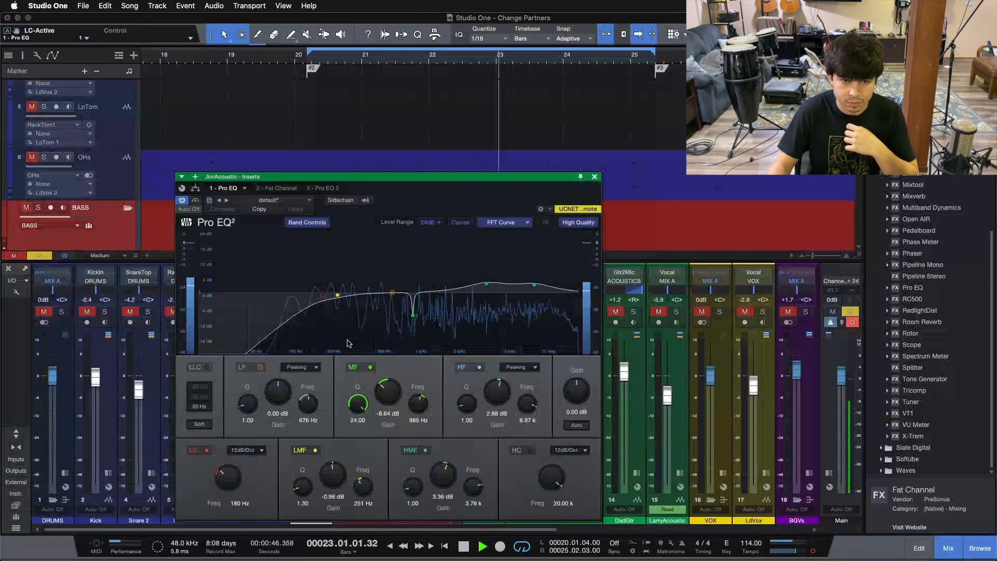
{"action": "left_click", "coordinate": [319, 295]}
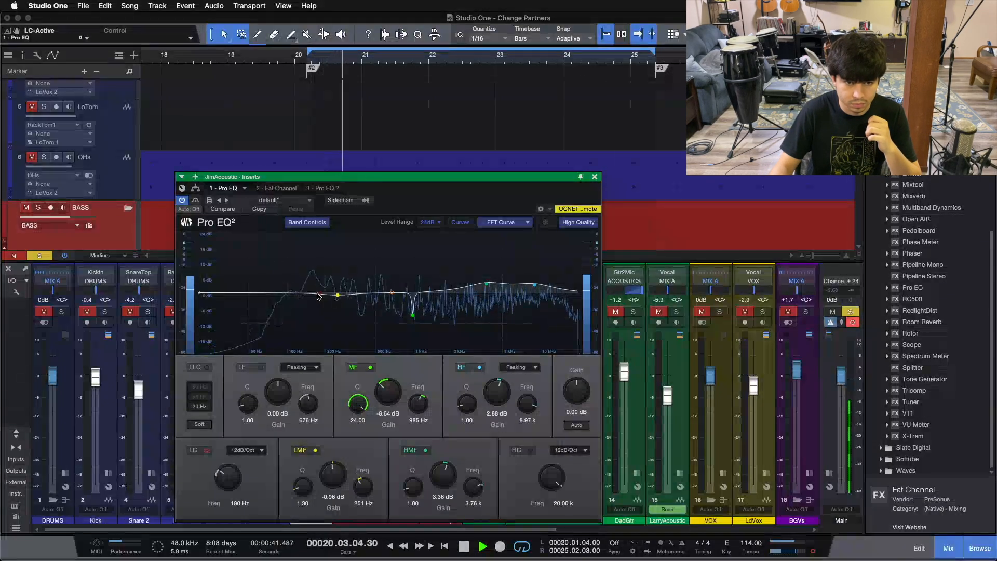
{"action": "left_click", "coordinate": [319, 295]}
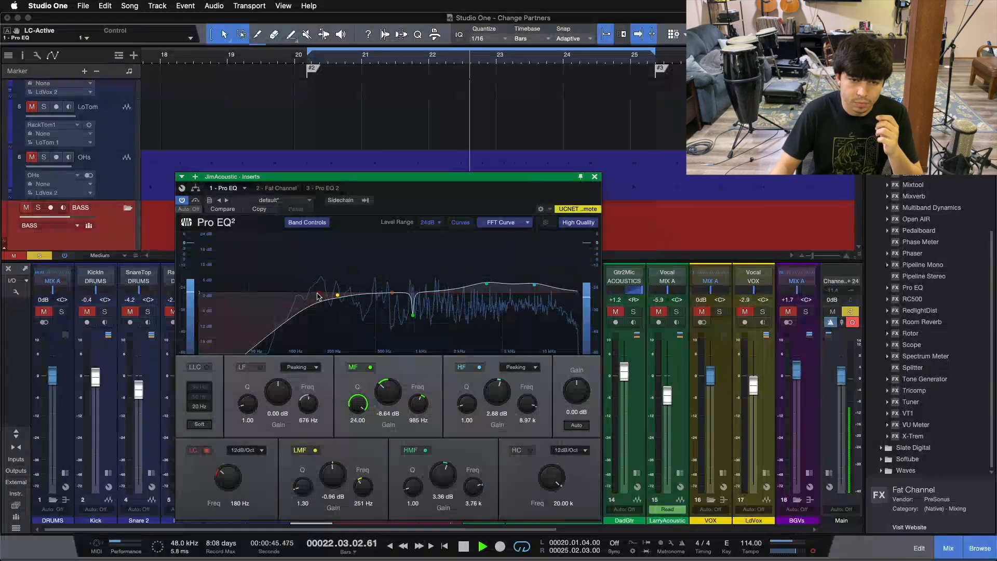
{"action": "left_click", "coordinate": [200, 451]}
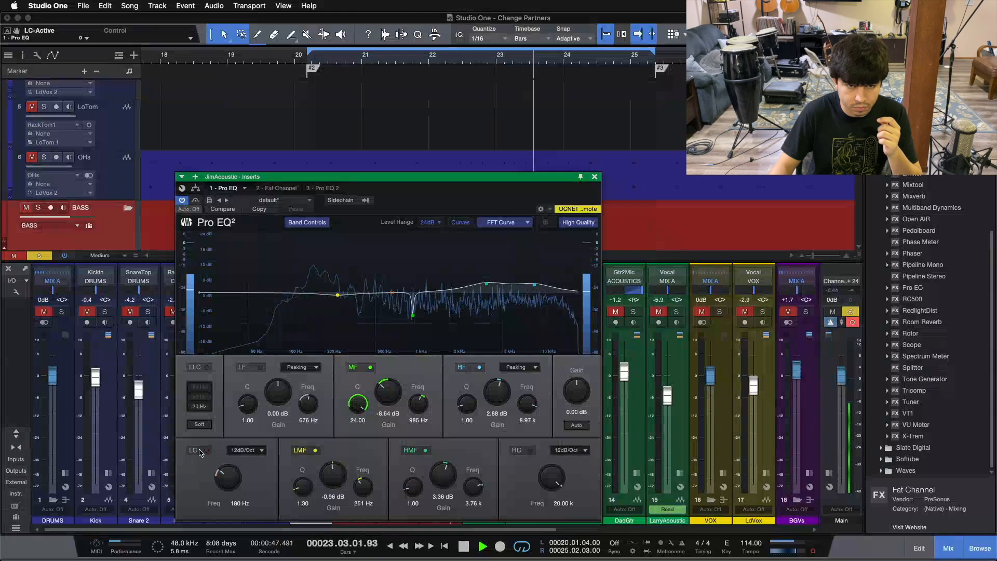
{"action": "left_click", "coordinate": [200, 452]}
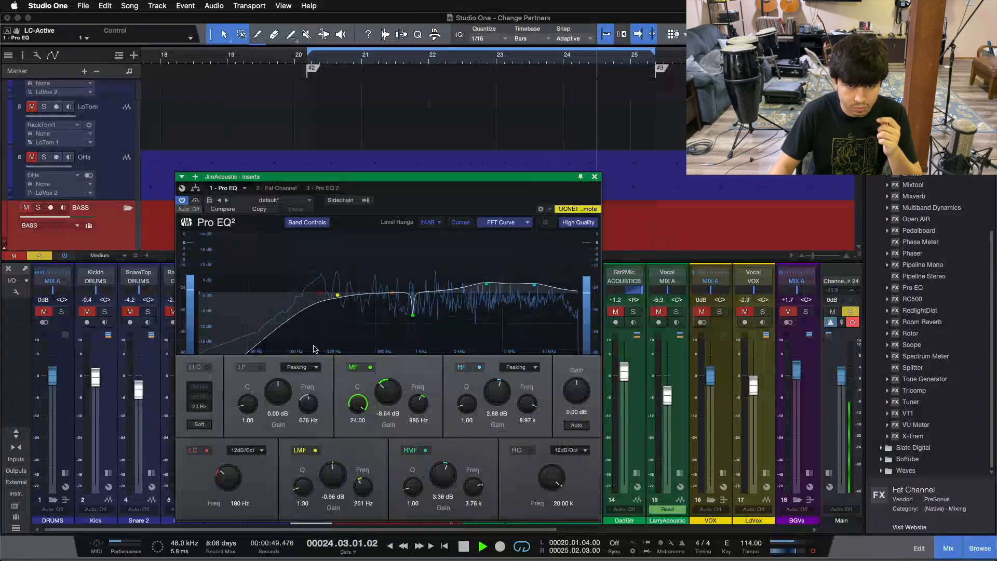
{"action": "left_click", "coordinate": [595, 176]}
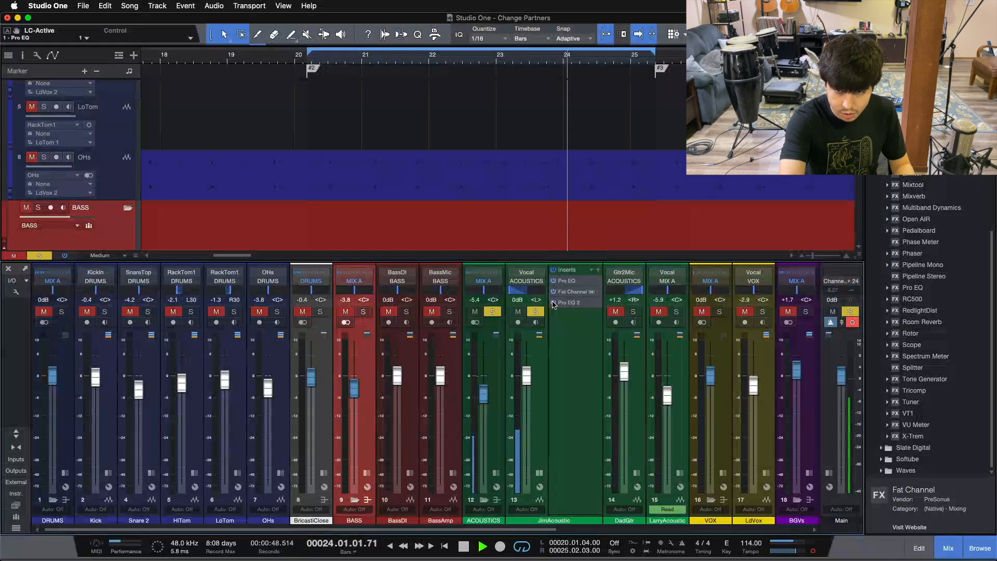
{"action": "key", "text": "space"}
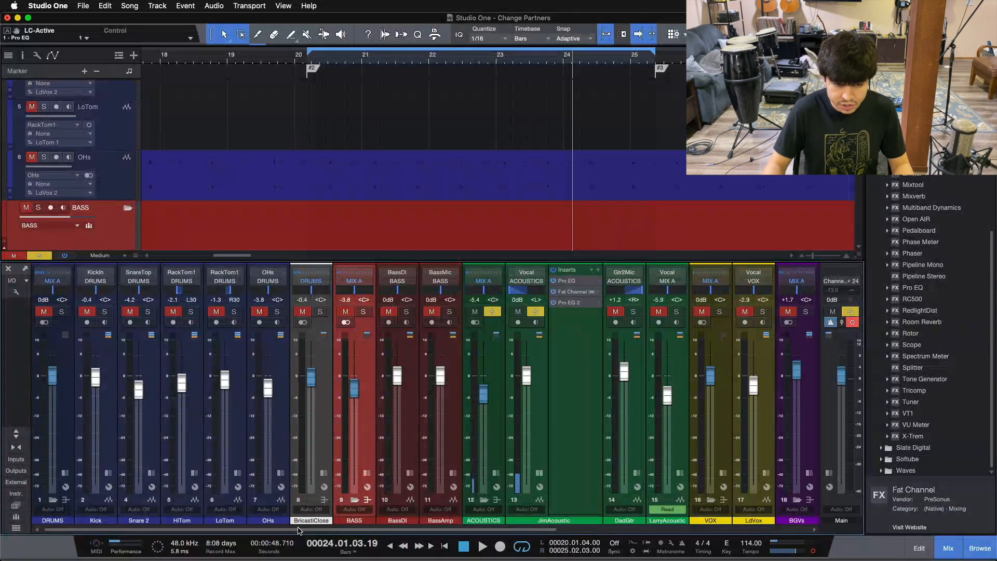
Expand the MIXBUS channel's inserts to check them, collapse them again and return to the JimAcoustic channel.
{"action": "scroll", "coordinate": [680, 488], "scroll_direction": "right", "scroll_amount": 10}
{"action": "left_click", "coordinate": [724, 473]}
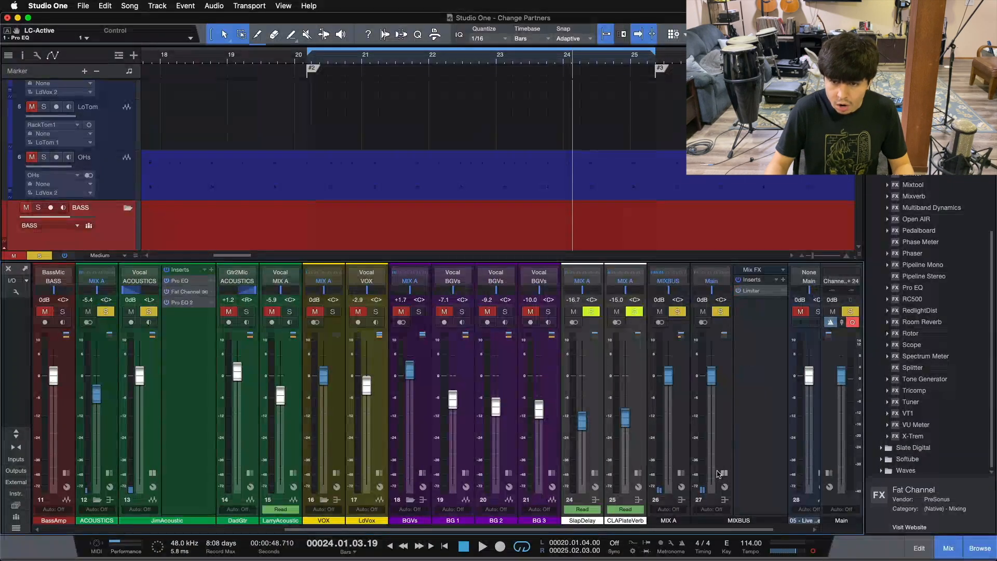
{"action": "left_click", "coordinate": [702, 505]}
{"action": "left_click", "coordinate": [724, 473]}
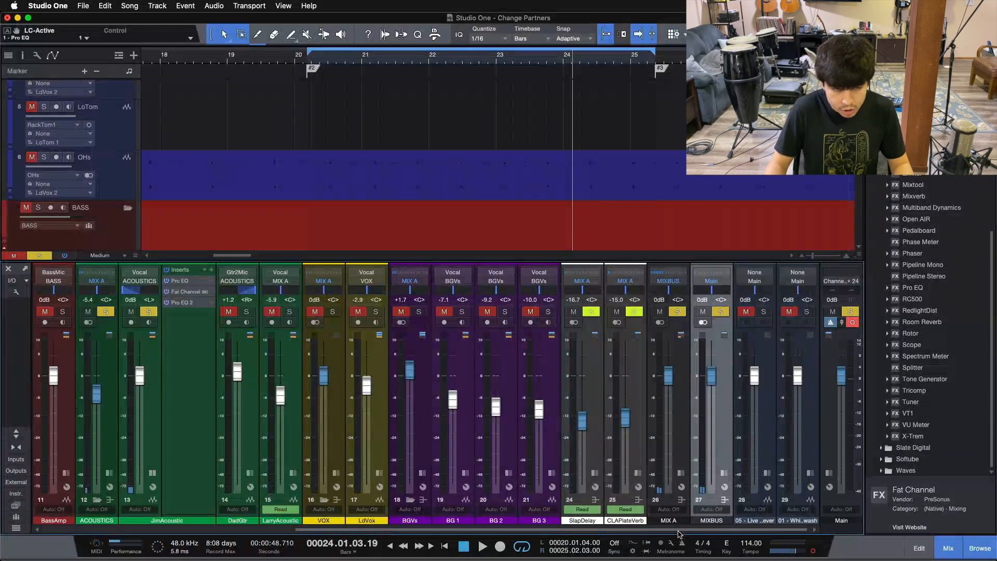
{"action": "scroll", "coordinate": [469, 521], "scroll_direction": "left", "scroll_amount": 8}
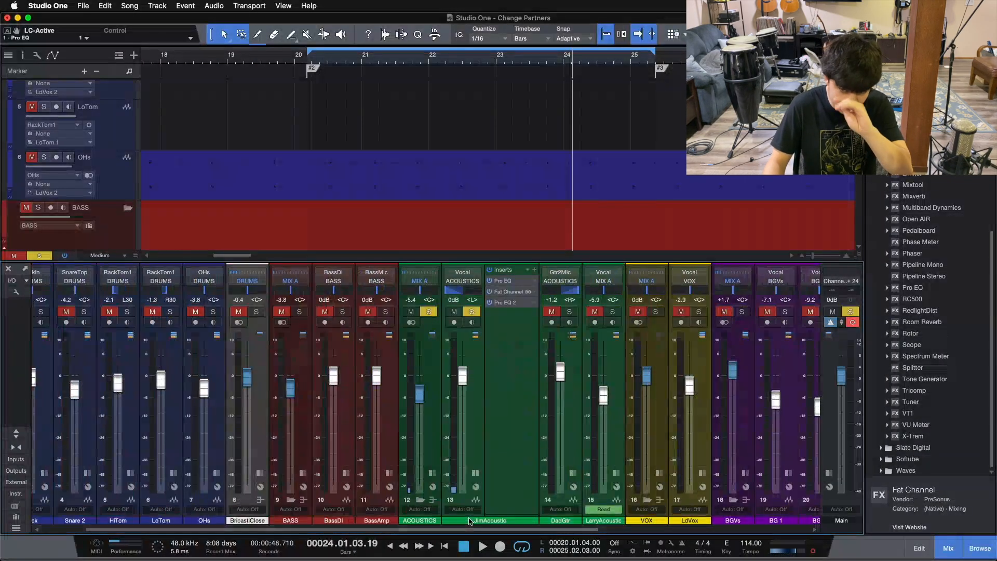
Review JimAcoustic's first Pro EQ and close it, with the channel's inserts collapsed and its solo cleared.
{"action": "left_click", "coordinate": [502, 281]}
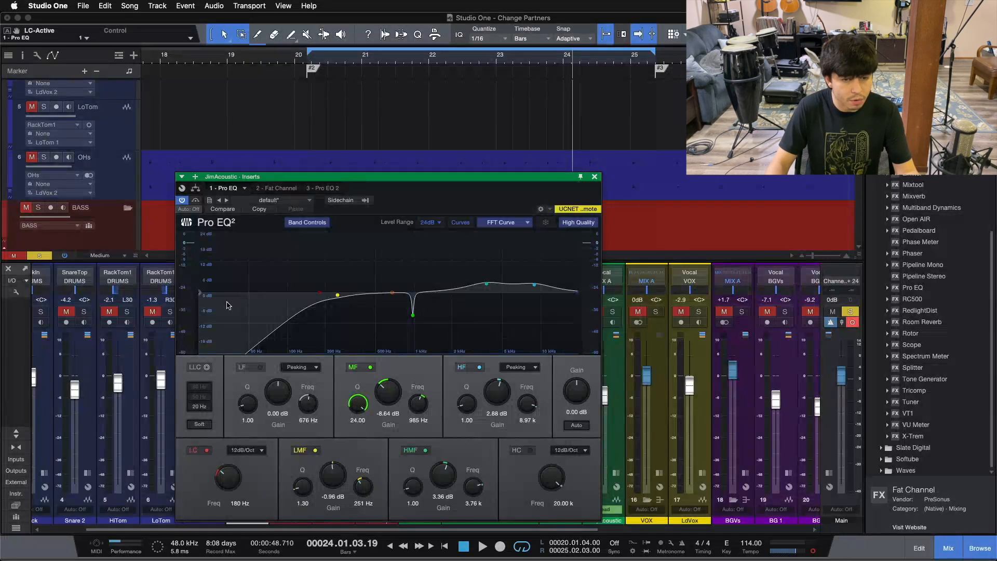
{"action": "left_click", "coordinate": [595, 177]}
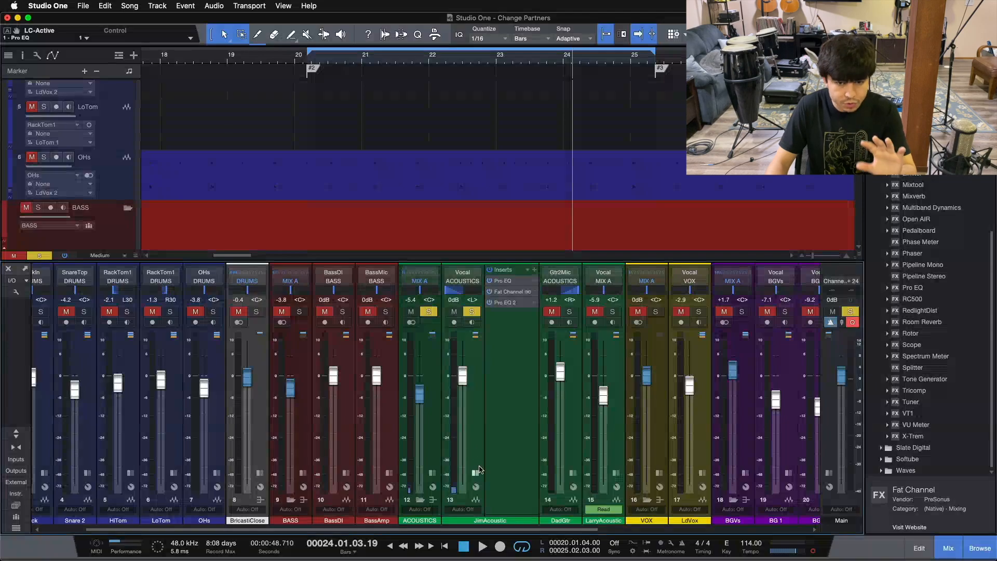
{"action": "left_click", "coordinate": [473, 435]}
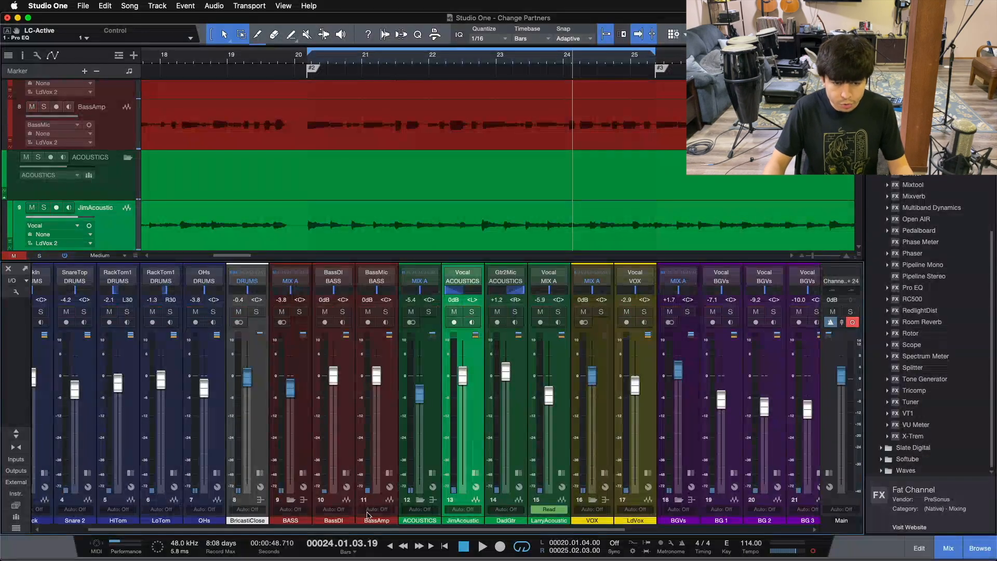
Go through the Kick, Snare 2, HiTom and LoTom channels, selecting each, and finish on JimAcoustic.
{"action": "scroll", "coordinate": [192, 524], "scroll_direction": "left", "scroll_amount": 3}
{"action": "left_click", "coordinate": [114, 422]}
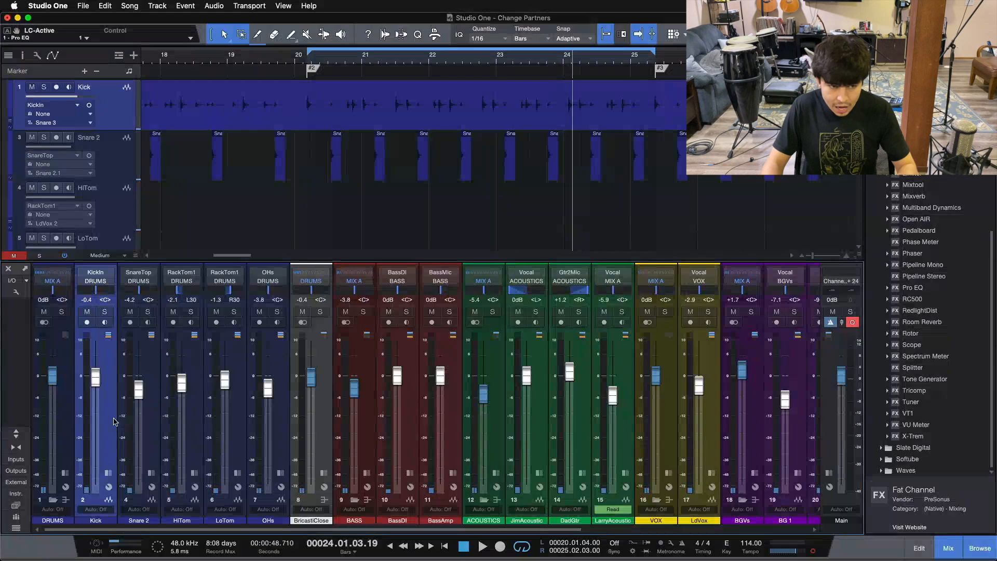
{"action": "left_click", "coordinate": [139, 422]}
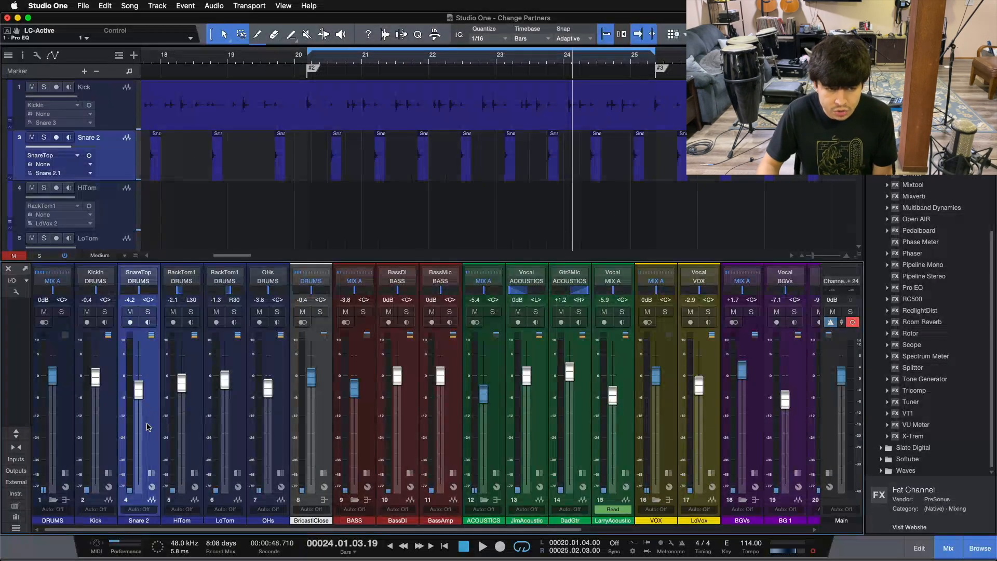
{"action": "left_click", "coordinate": [187, 424]}
{"action": "left_click", "coordinate": [233, 418]}
{"action": "left_click", "coordinate": [197, 416]}
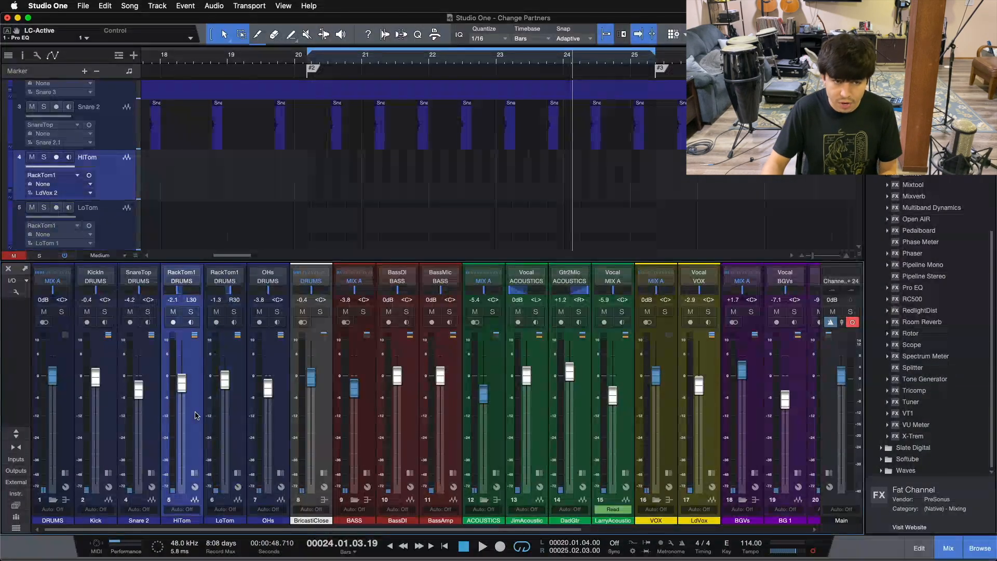
{"action": "left_click", "coordinate": [242, 414]}
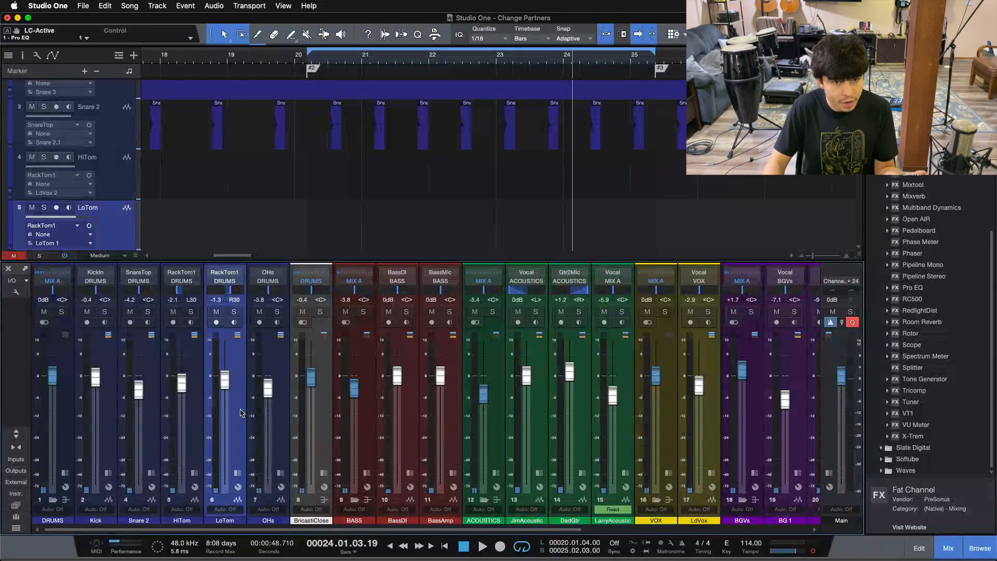
{"action": "left_click", "coordinate": [538, 410]}
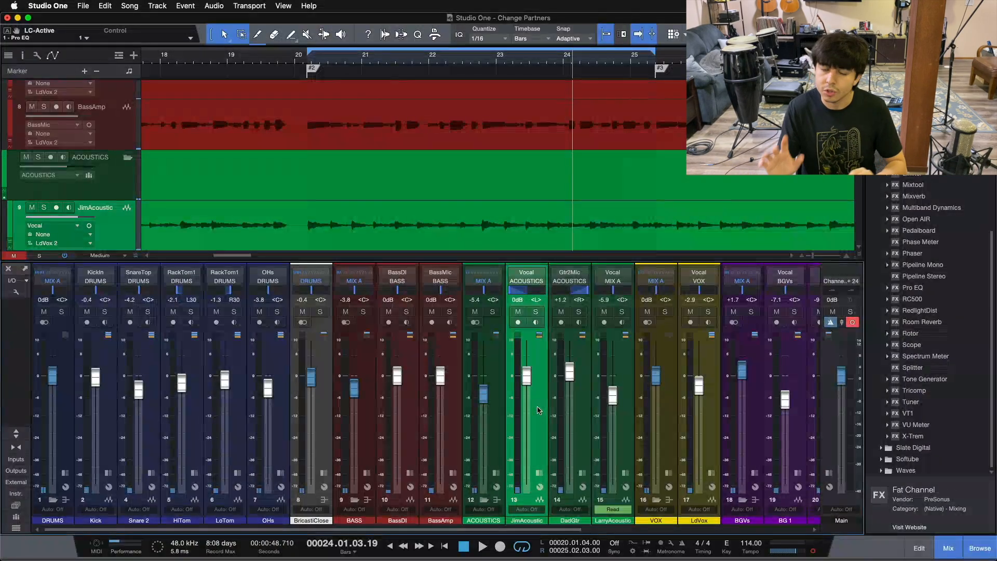